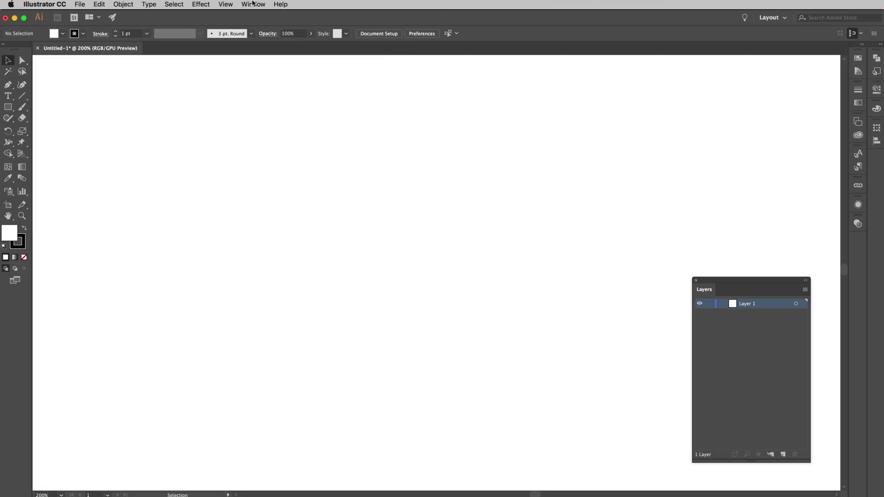
Step: Open the Specees extension panel and browse its setting groups, ending on label text
left_click(253, 4)
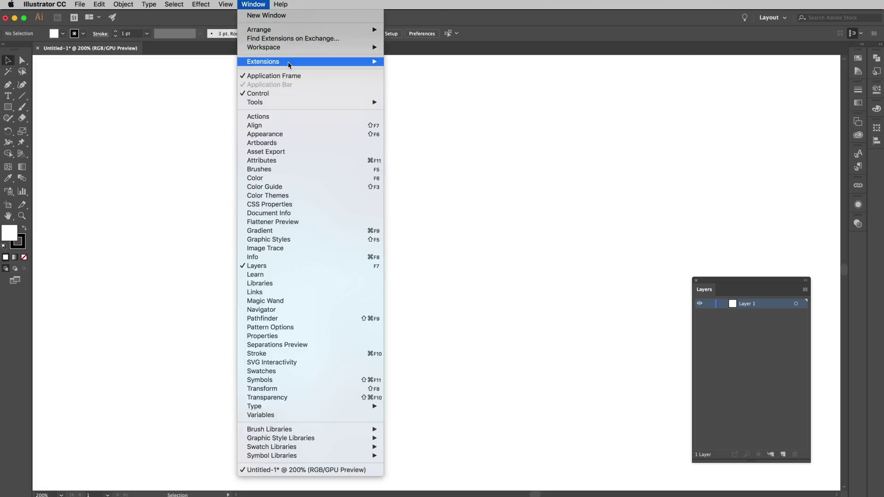
mouse_move(295, 62)
left_click(414, 96)
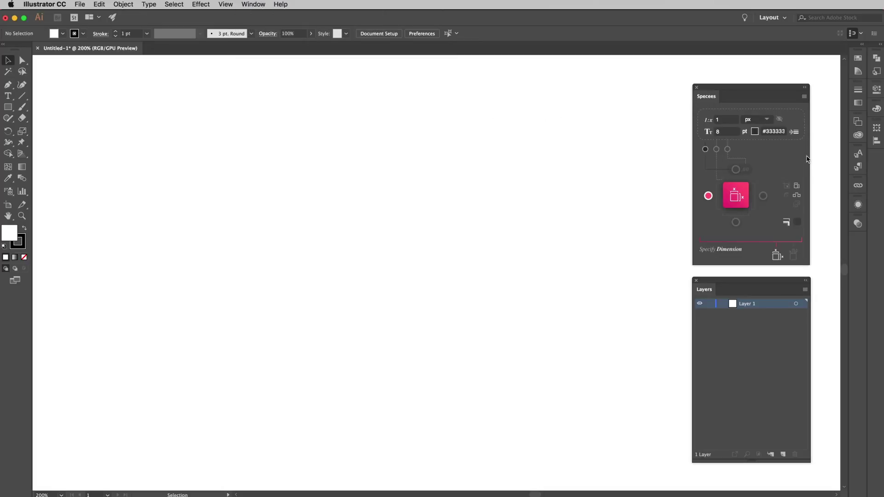
left_click(717, 150)
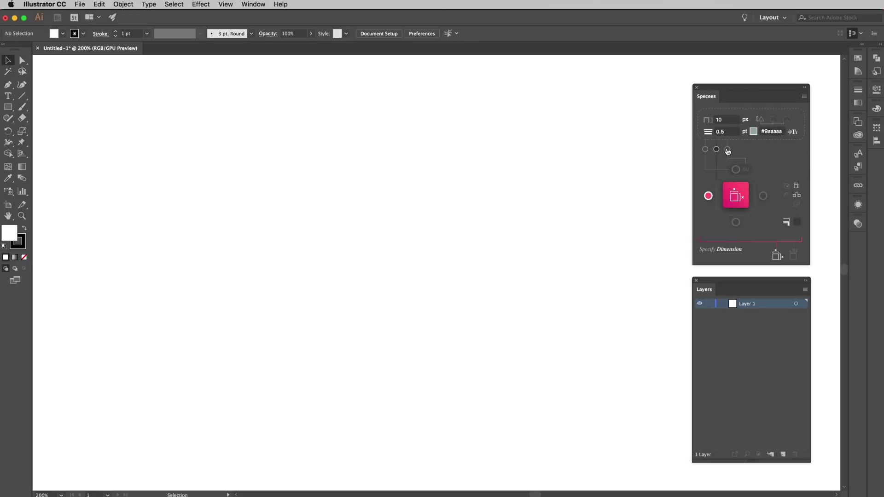
left_click(717, 150)
left_click(718, 150)
left_click(705, 150)
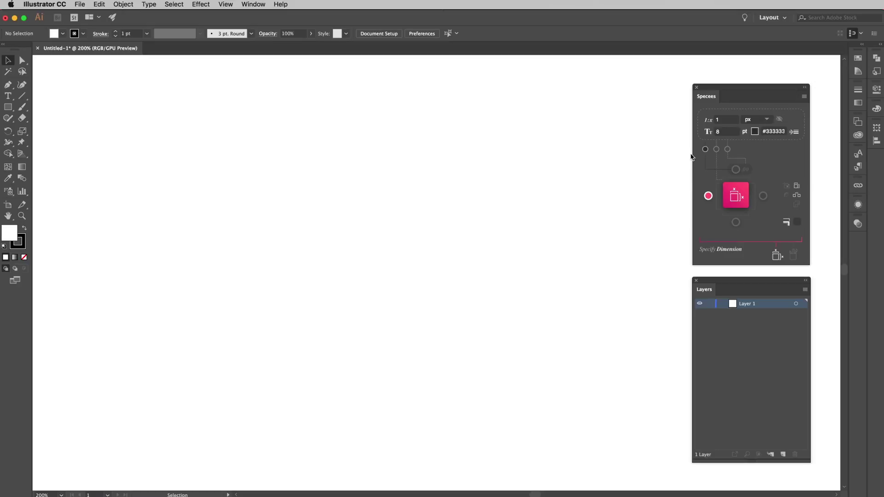
Step: Try Specees label placements top, bottom and right, then reset them to left and top
left_click(736, 169)
left_click(736, 223)
left_click(762, 198)
left_click(708, 196)
left_click(735, 169)
Step: Try the distance and style modes, then return Specees to Specify Dimension mode
left_click(798, 198)
left_click(794, 256)
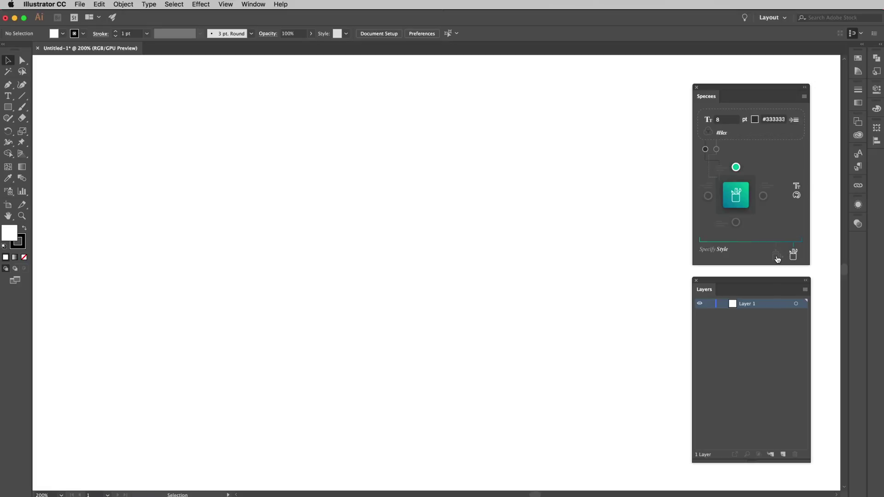
left_click(777, 257)
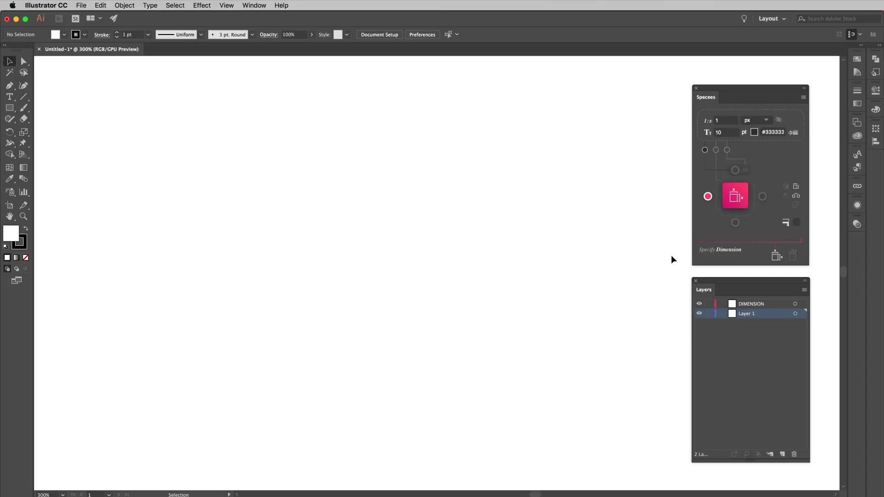
Step: Draw a 100 × 100 px square on the empty page
key("m")
left_click(342, 204)
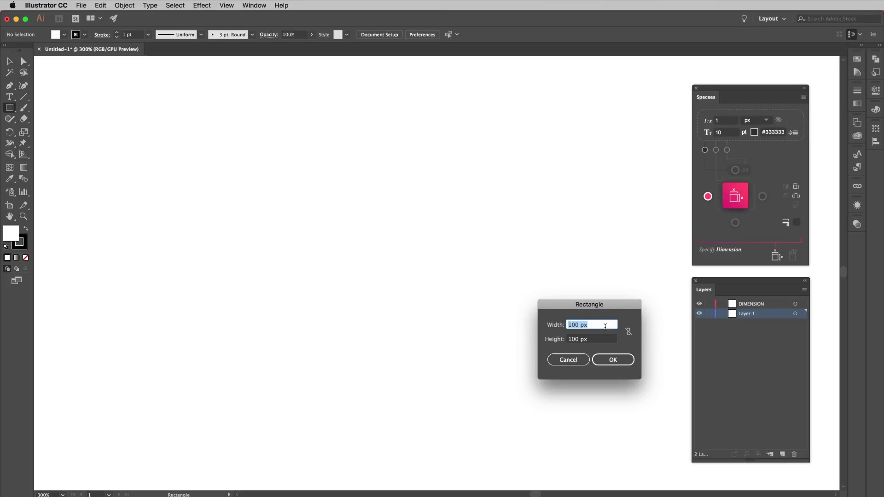
left_click(613, 360)
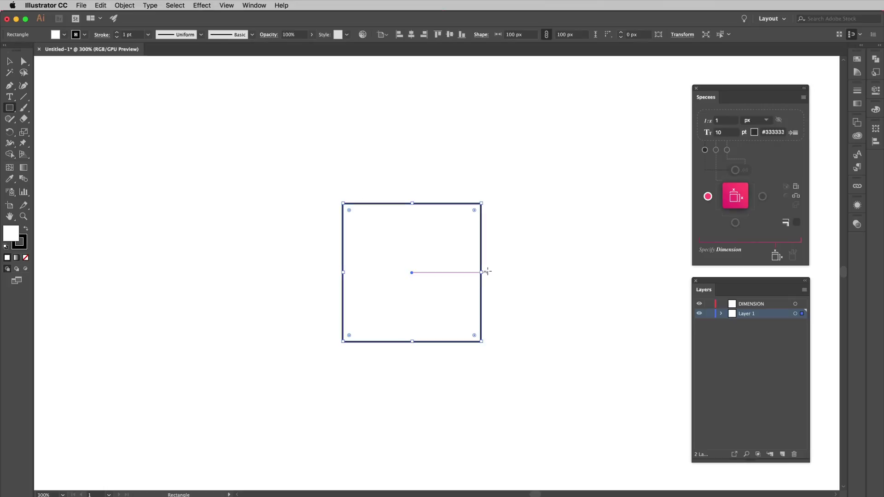
key("v")
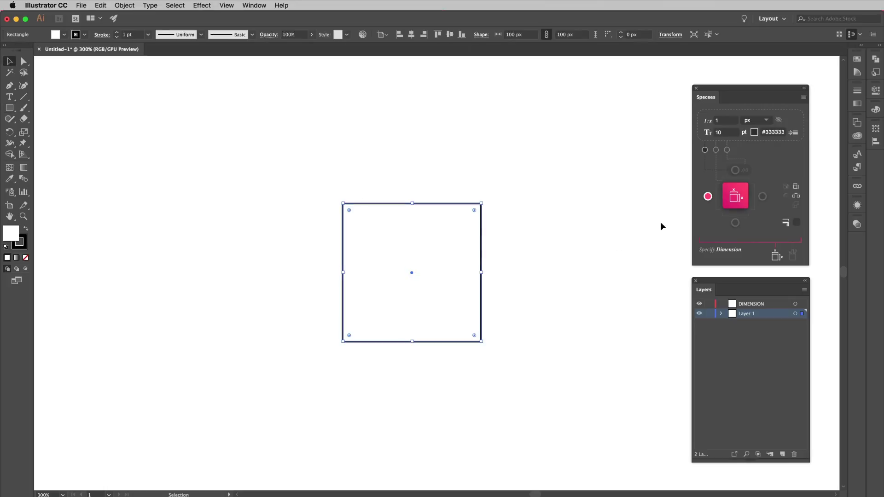
Step: Add Specees dimensions on the square's left, top, bottom and right, then undo them
left_click(747, 202)
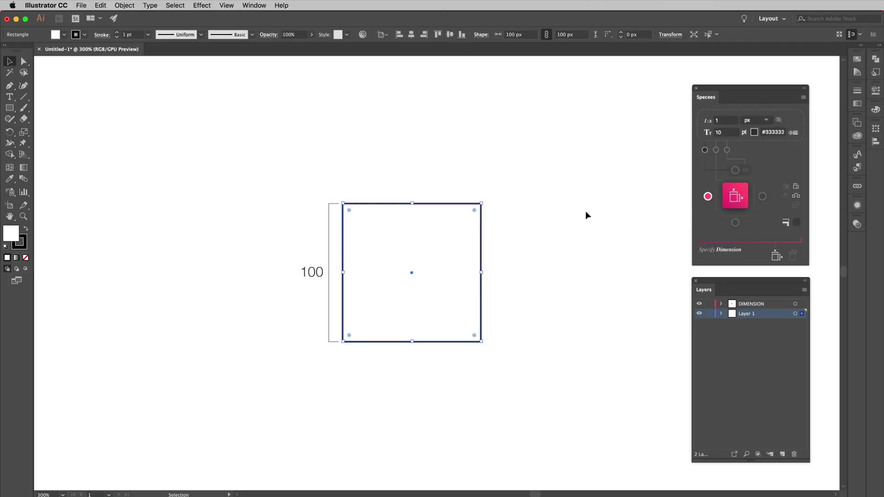
left_click(735, 170)
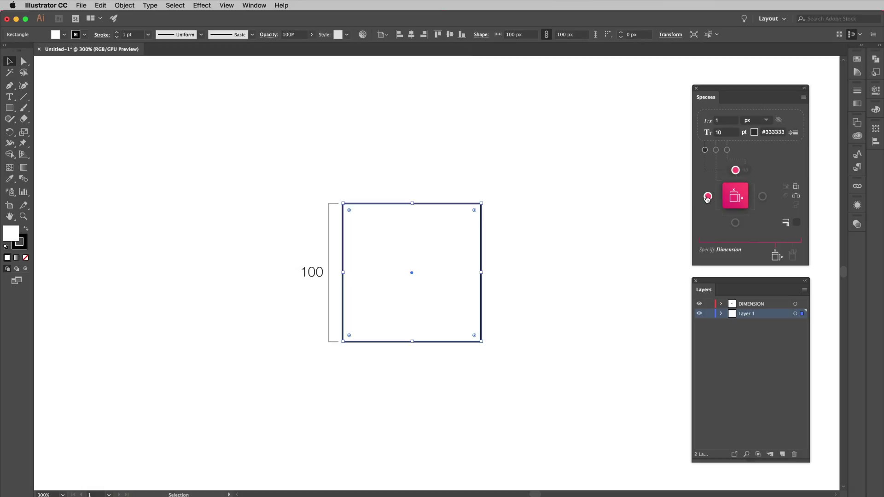
left_click(740, 199)
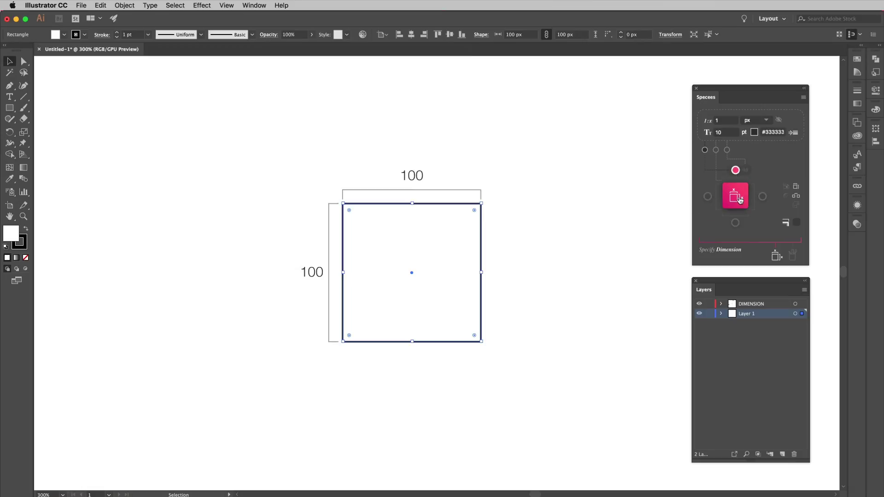
left_click(736, 224)
left_click(739, 206)
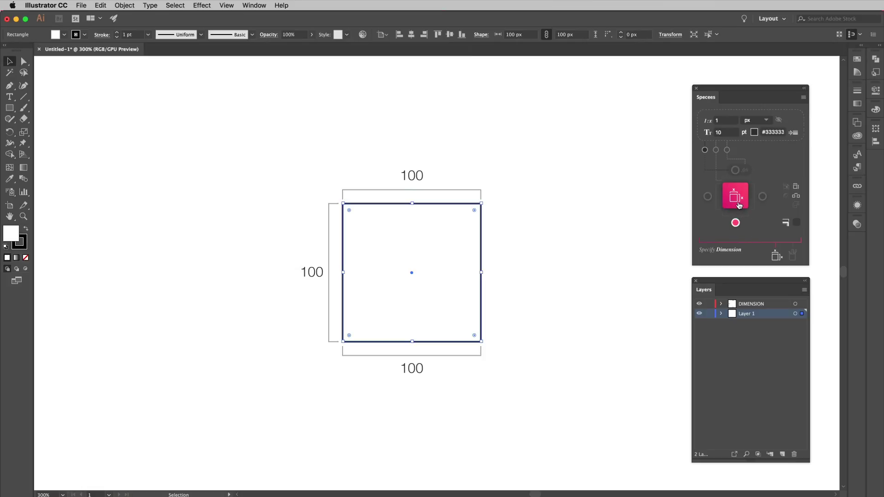
left_click(762, 197)
left_click(749, 201)
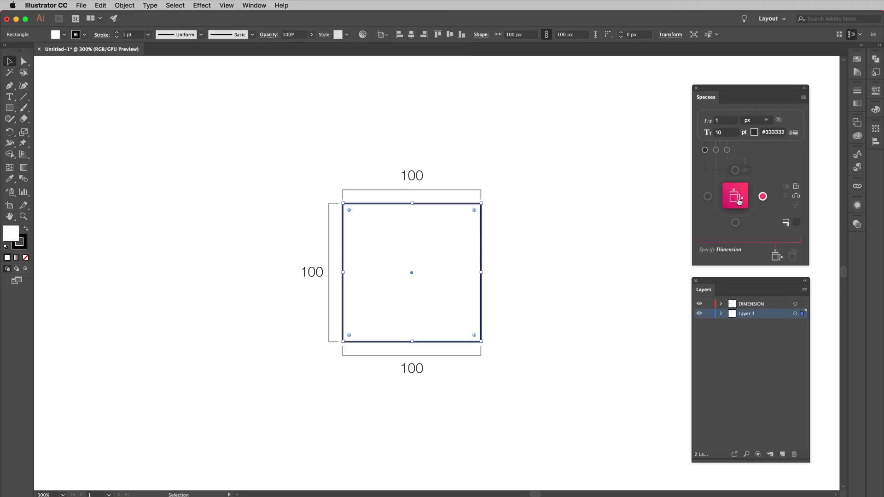
left_click(604, 213)
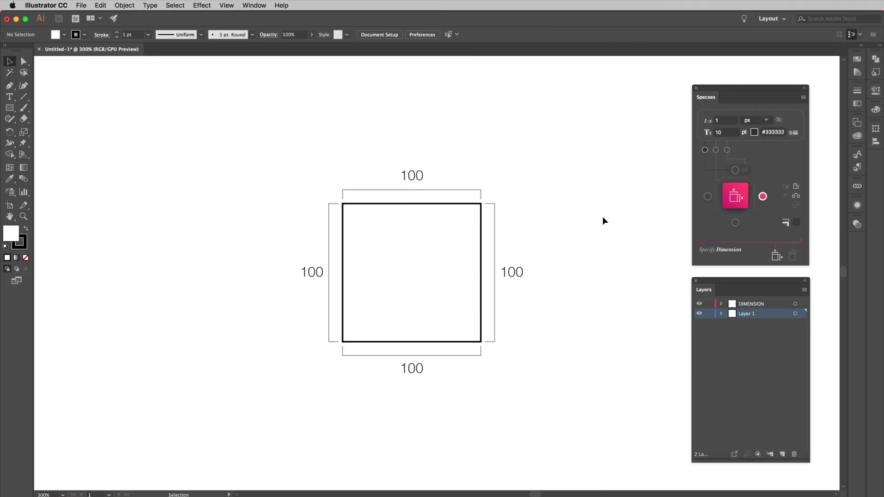
key("super+z")
key("super+z")
key("super+z")
key("super+z")
key("super+z")
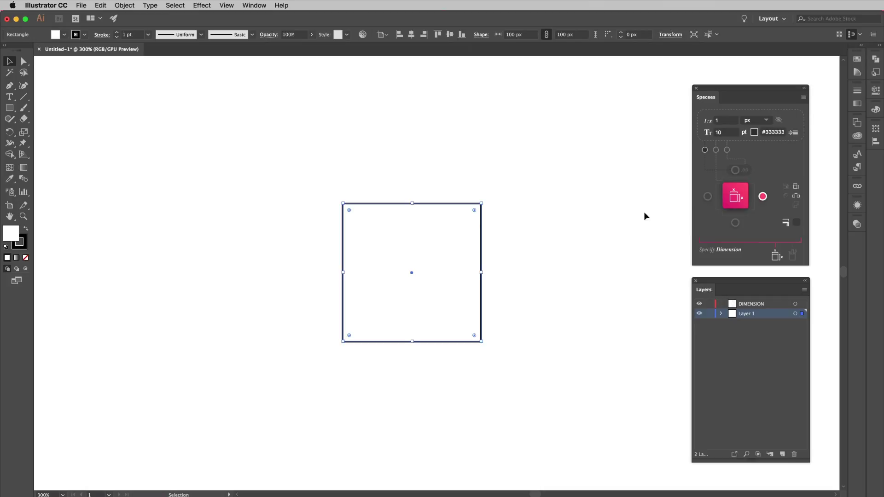
Step: Test left/top and then right/bottom dimension pairs on the square, undoing each
left_click(708, 197)
left_click(736, 170)
left_click(734, 201)
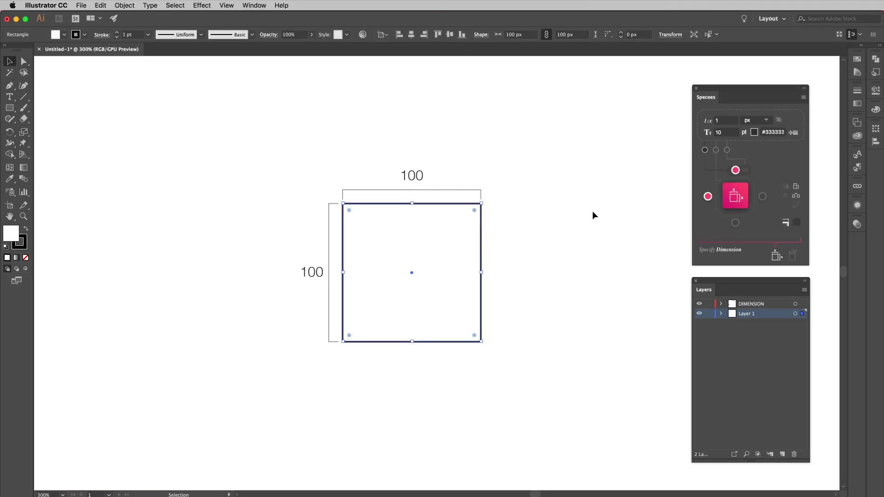
key("super+z")
left_click(762, 196)
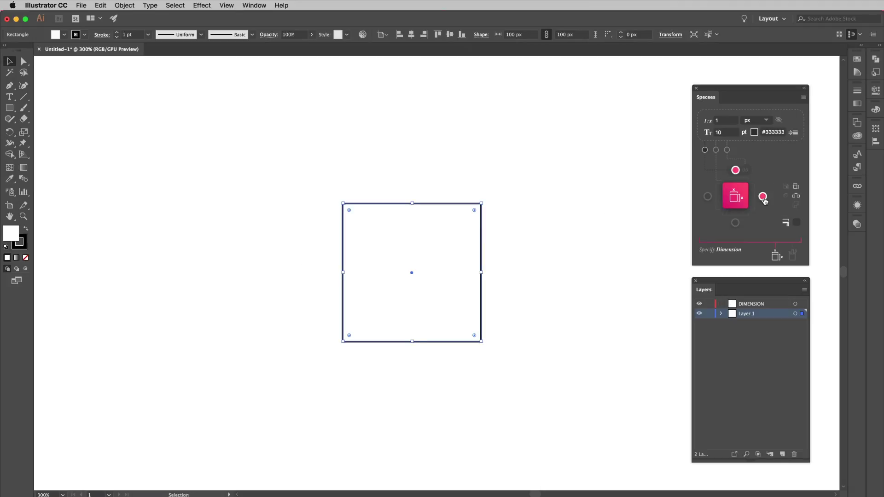
left_click(737, 223)
left_click(739, 202)
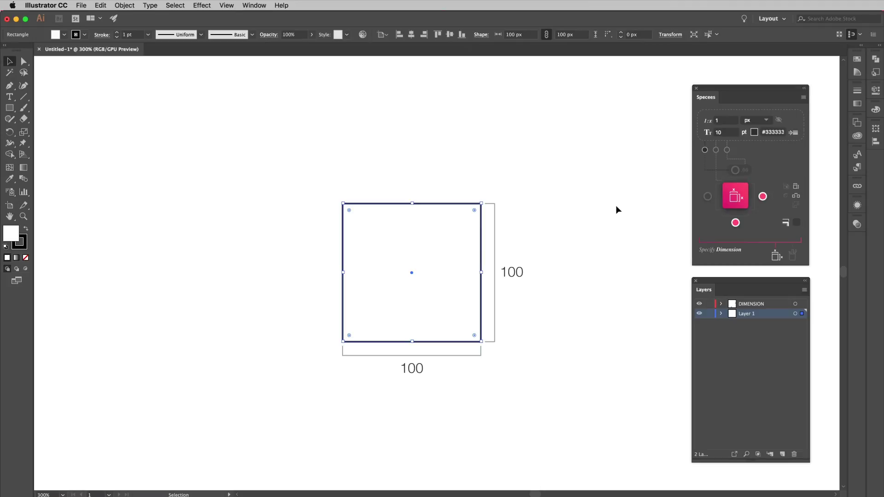
key("super+z")
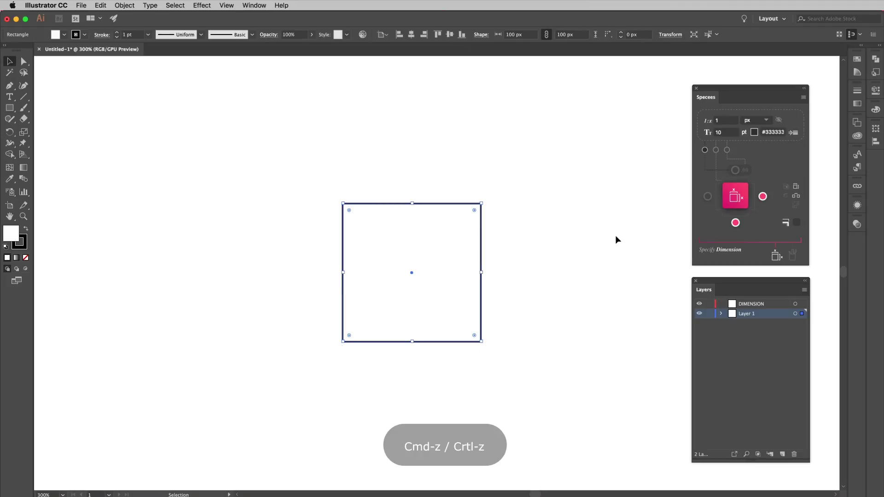
Step: Turn on Display Unit and add 100px dimension labels, then undo them
left_click(778, 121)
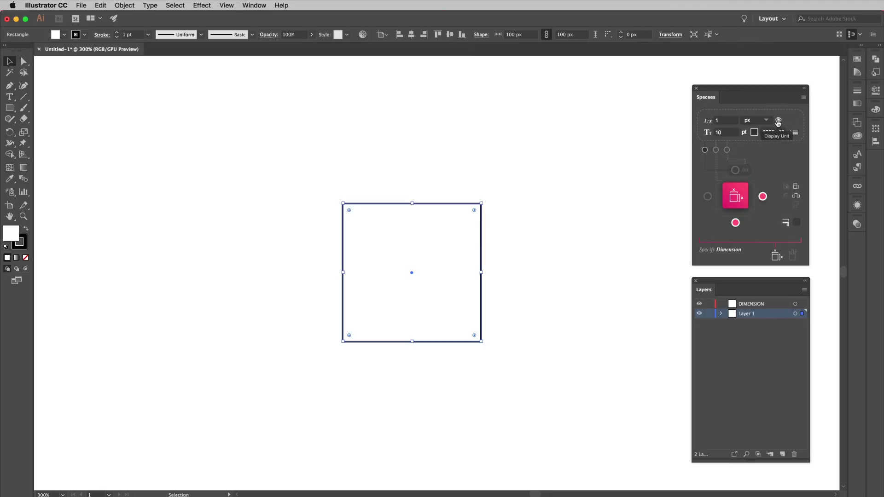
left_click(737, 199)
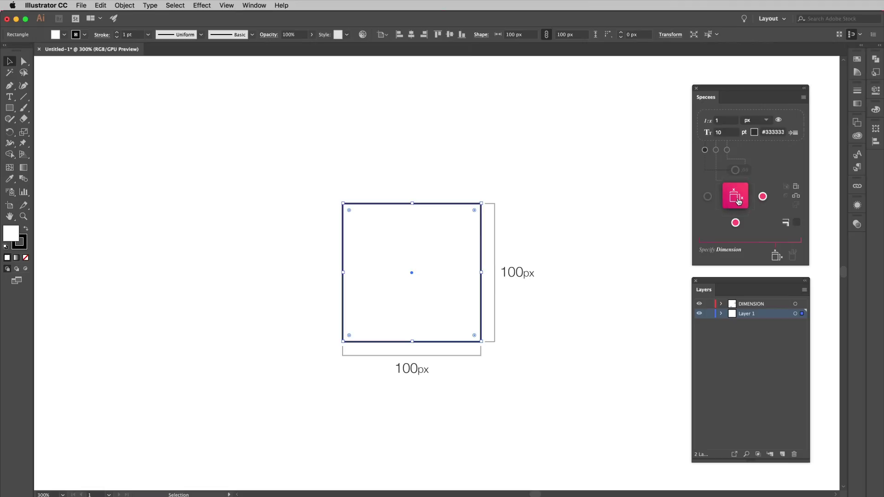
key("super+z")
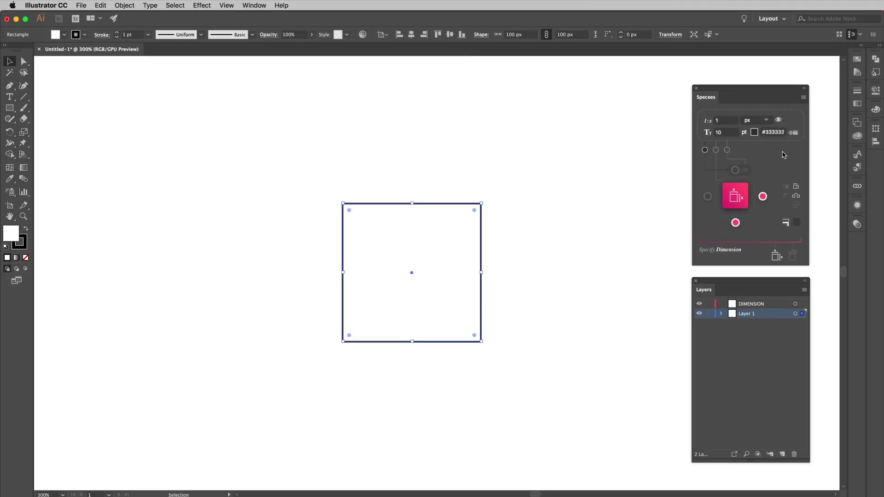
Step: Turn Display Unit off and Alt-add dimensions so the square's labels read 100px
left_click(734, 201, "alt")
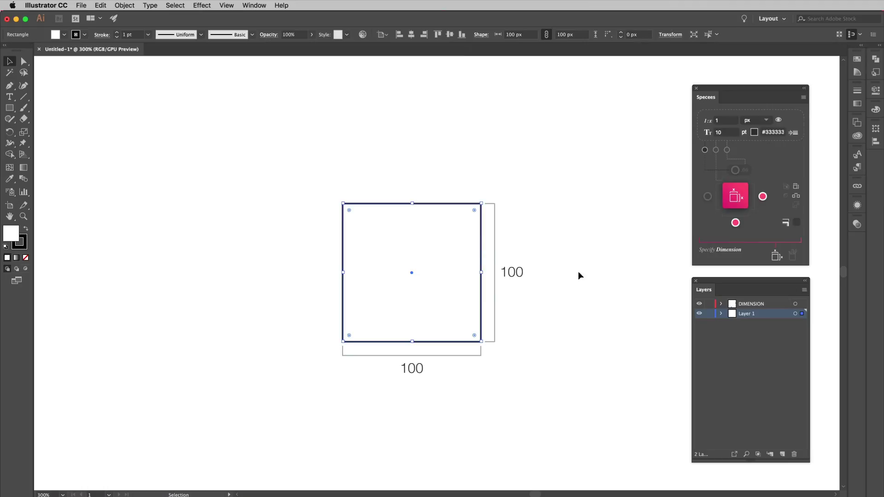
key("super+z")
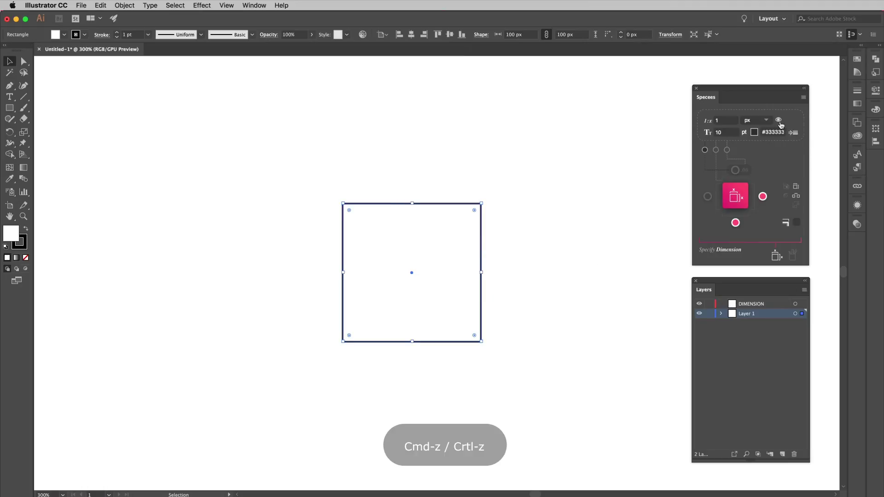
left_click(779, 120)
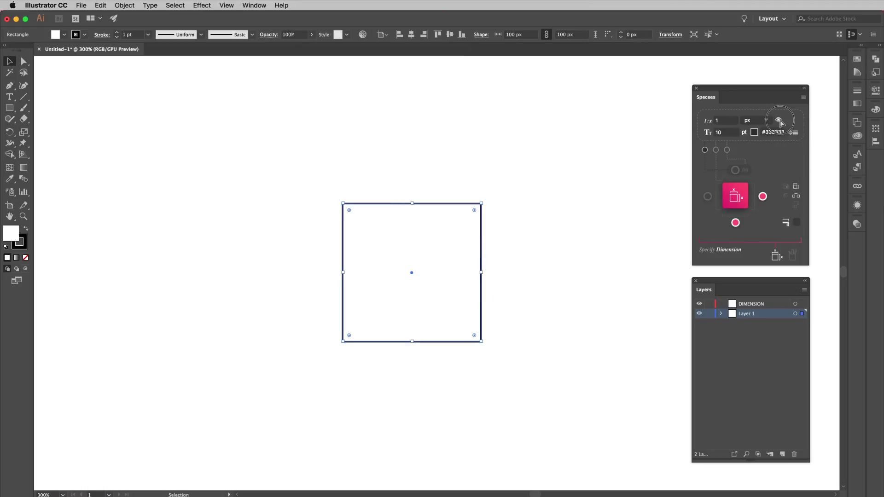
key("alt")
left_click(737, 203, "alt")
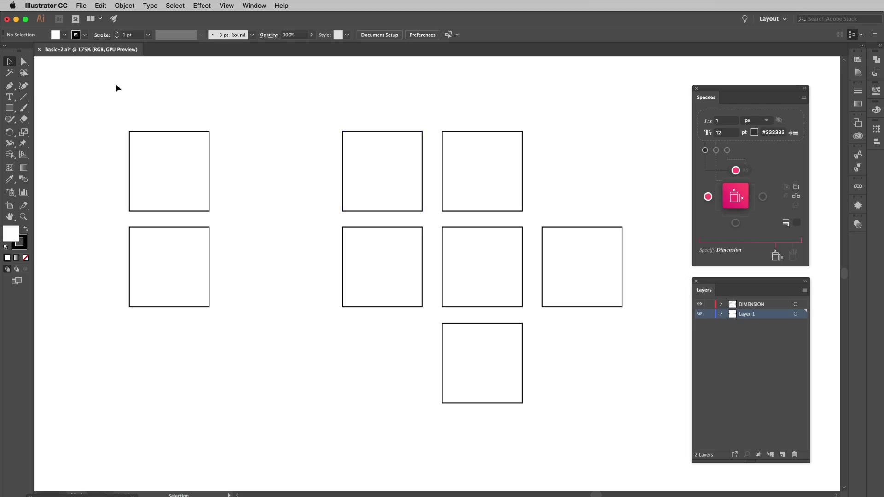
Step: Dimension the two left squares and their gap, then the six-square grid along top and left
left_click_drag(114, 109, 239, 332)
left_click(736, 199)
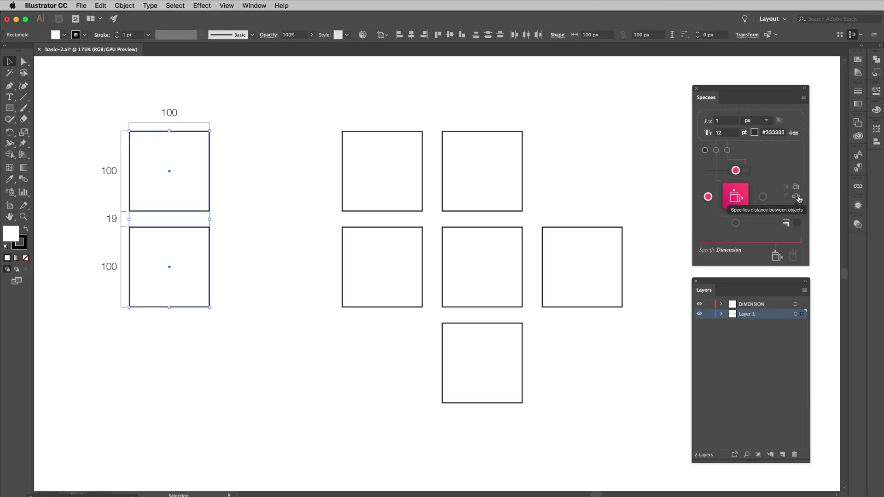
left_click_drag(327, 96, 651, 407)
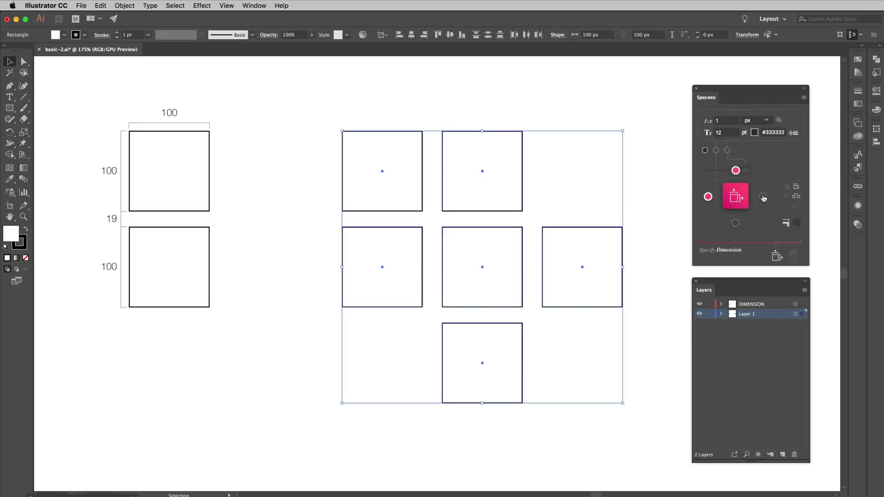
left_click(763, 197)
left_click(735, 223)
left_click(736, 171)
left_click(708, 197)
left_click(736, 203)
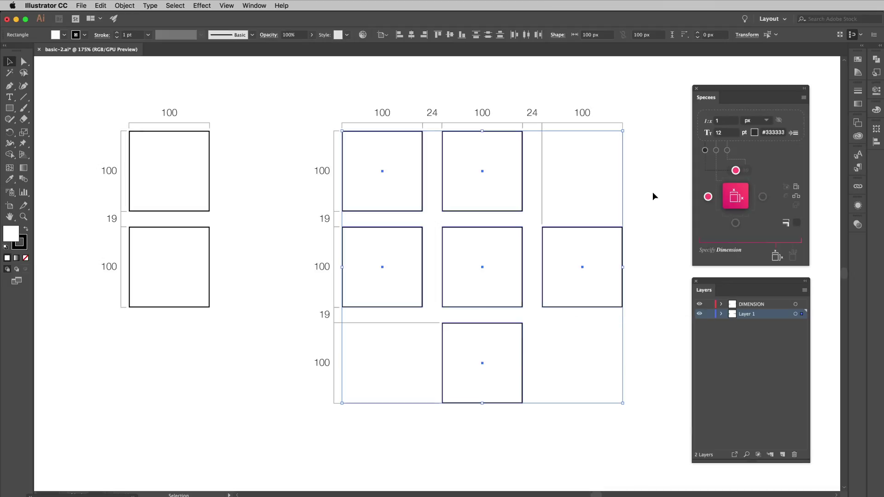
left_click(657, 159)
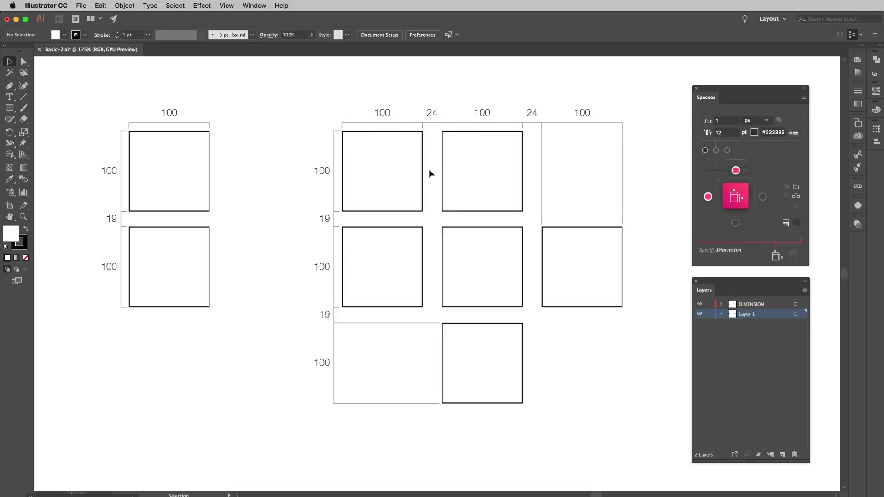
Step: Dimension two top grid squares, then select the stray 100 label and undo it
left_click(407, 189)
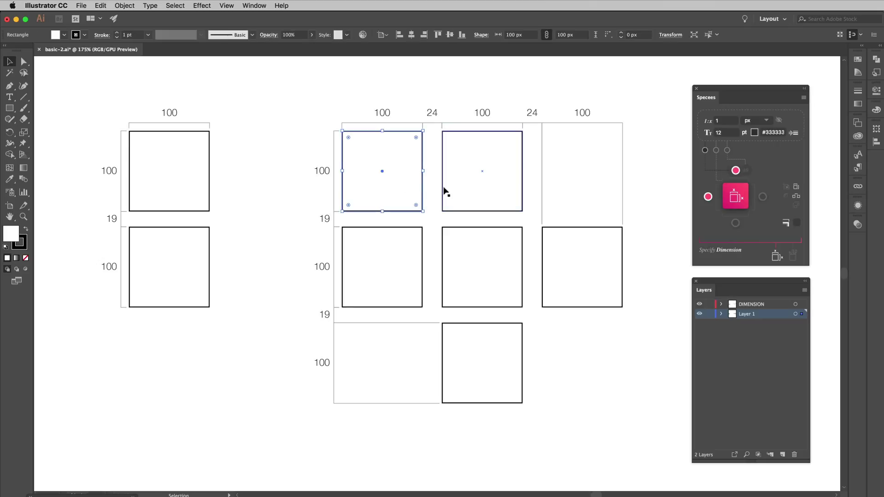
left_click(507, 194)
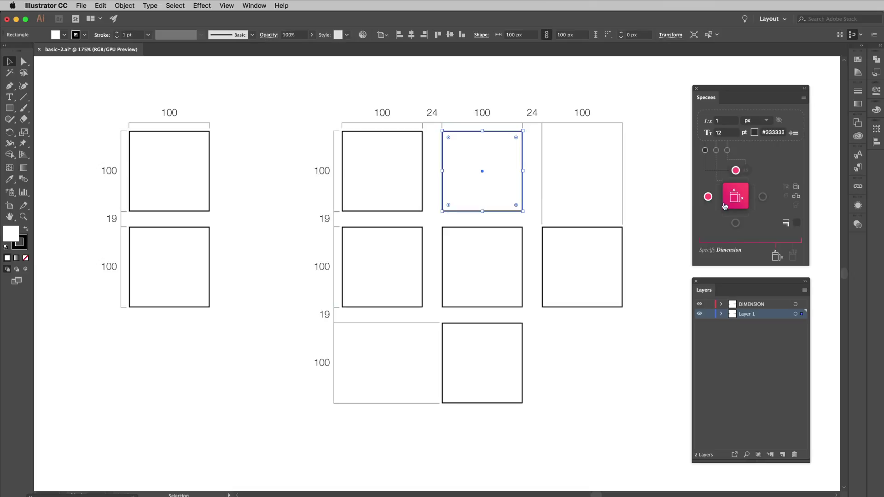
left_click(398, 186)
left_click(476, 189)
left_click(737, 198)
left_click(659, 188)
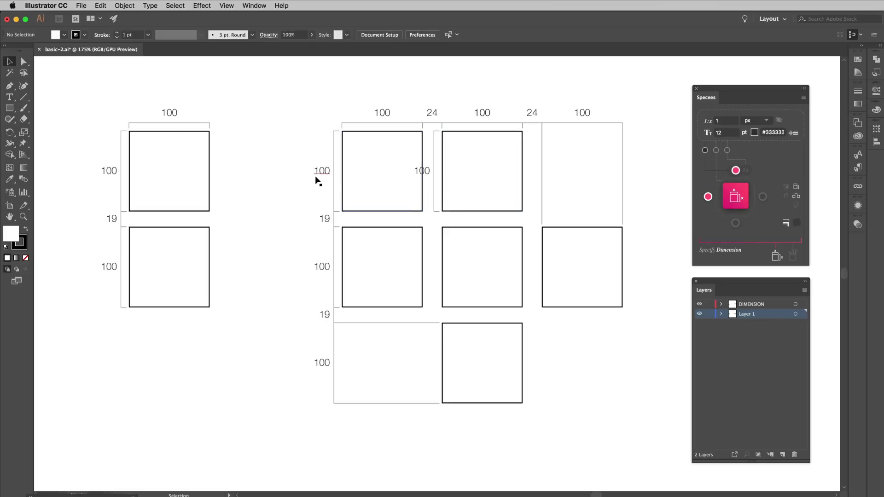
left_click(428, 178)
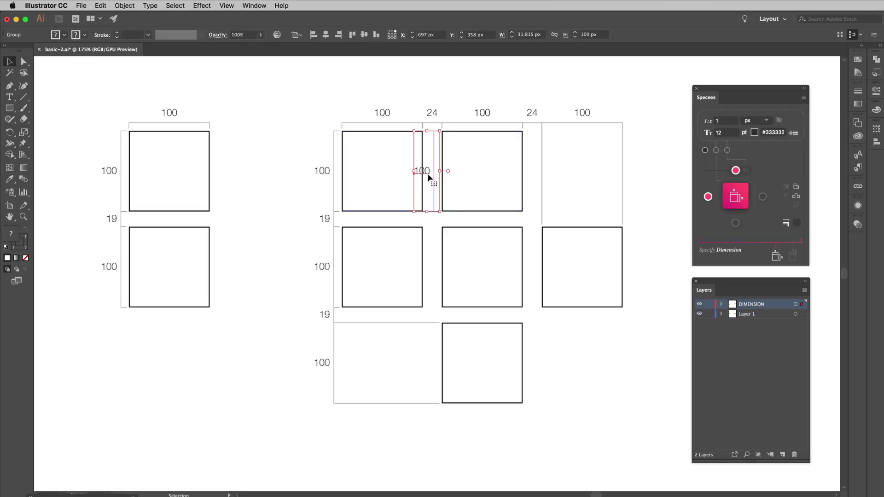
key("super+z")
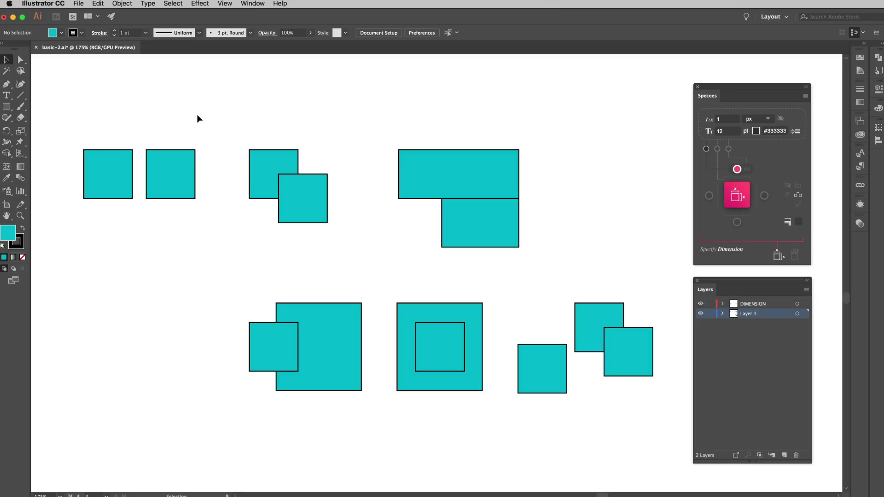
Step: Add 36 dimensions above and below the overlapping cyan square pair
left_click_drag(75, 211, 199, 125)
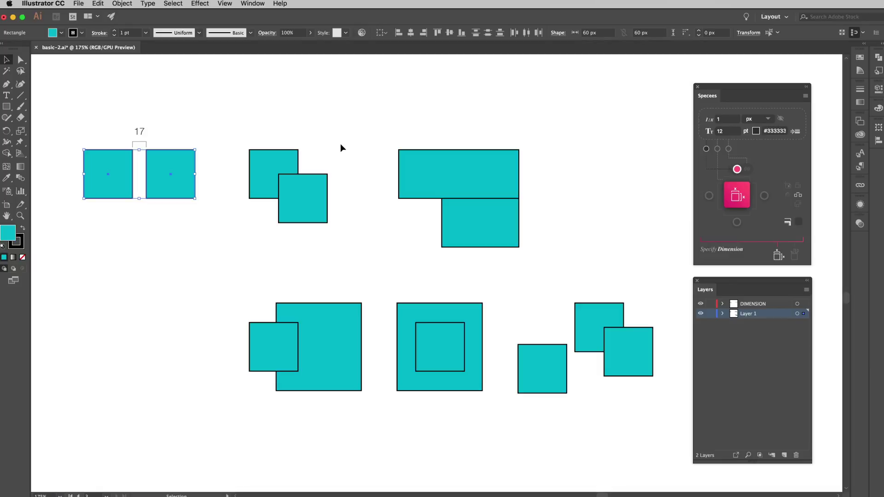
left_click_drag(341, 143, 239, 249)
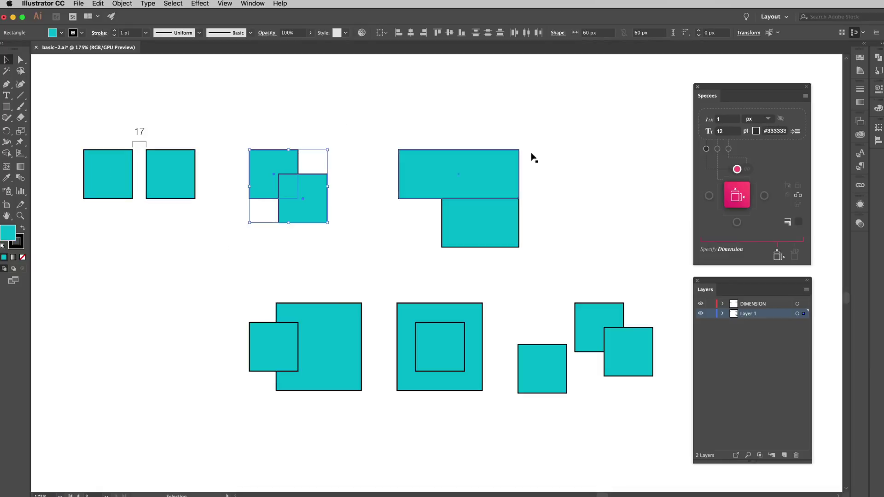
left_click(735, 198)
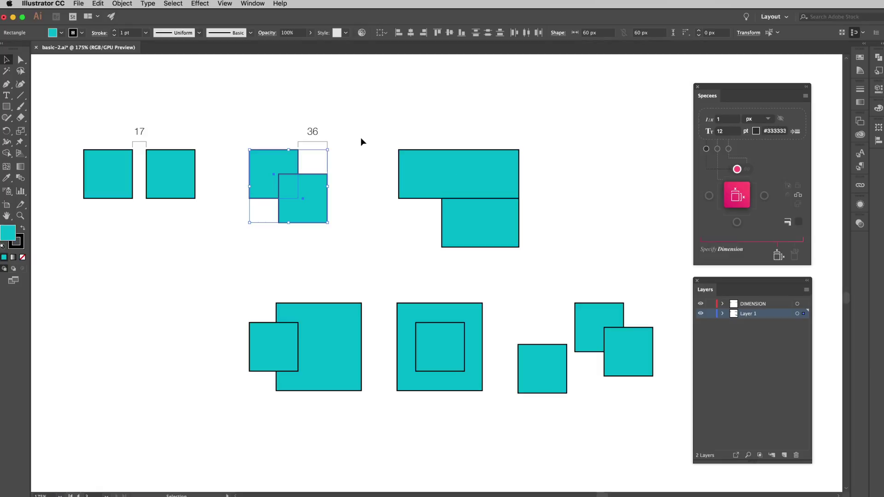
left_click(737, 223)
left_click(739, 198)
left_click(346, 229)
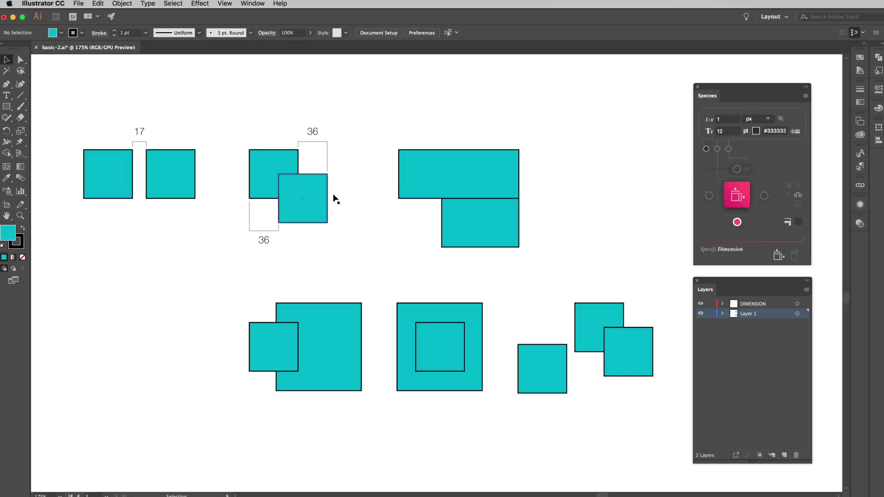
Step: Add 30 dimensions on the left and right of the overlapping pair
left_click(313, 201)
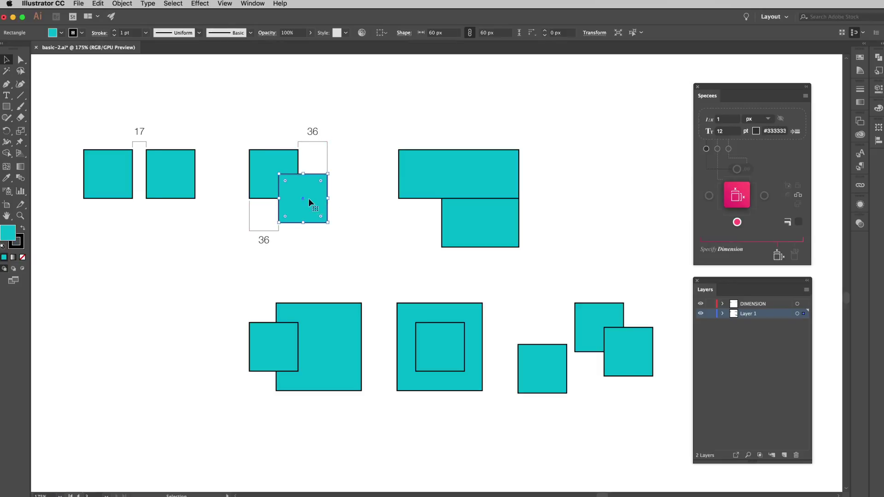
left_click(270, 179, "shift")
left_click(709, 196)
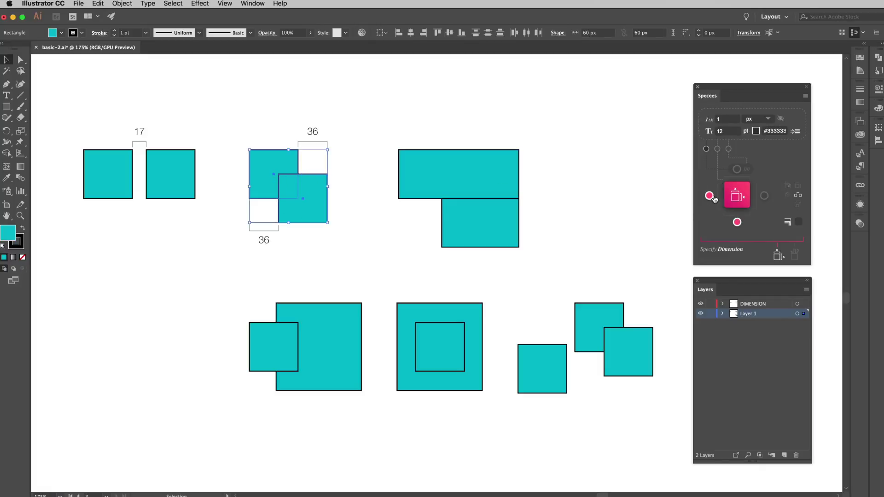
left_click(742, 202)
left_click(765, 196)
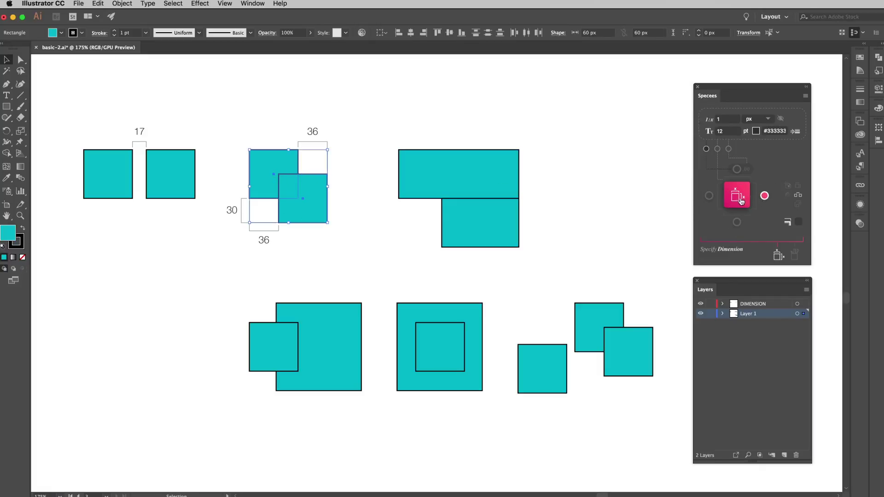
left_click(742, 202)
left_click(357, 218)
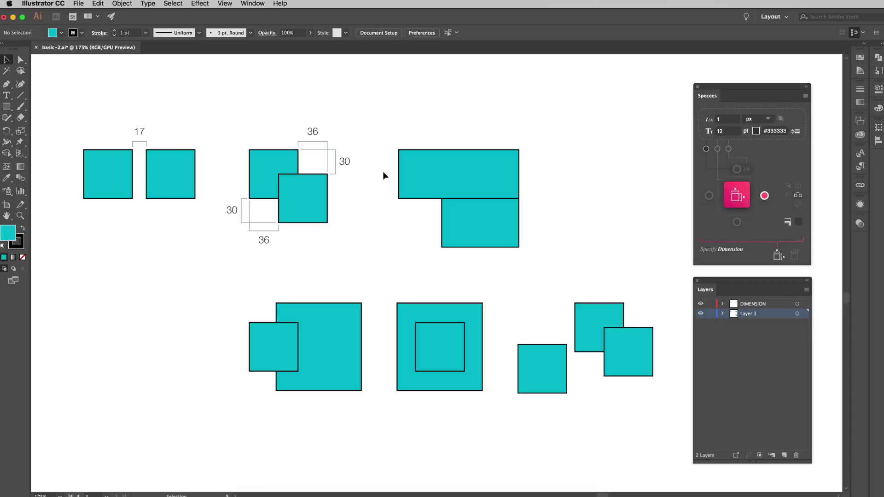
Step: Add the 53 offset below the wide rectangles, plus 33 below and two 24s left of the bottom-left squares
left_click_drag(383, 171, 553, 256)
left_click(736, 222)
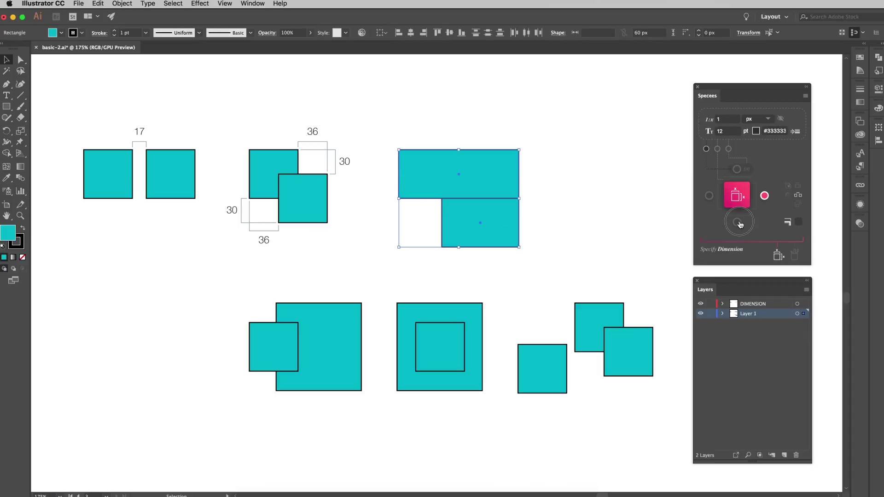
left_click(739, 201)
left_click(545, 240)
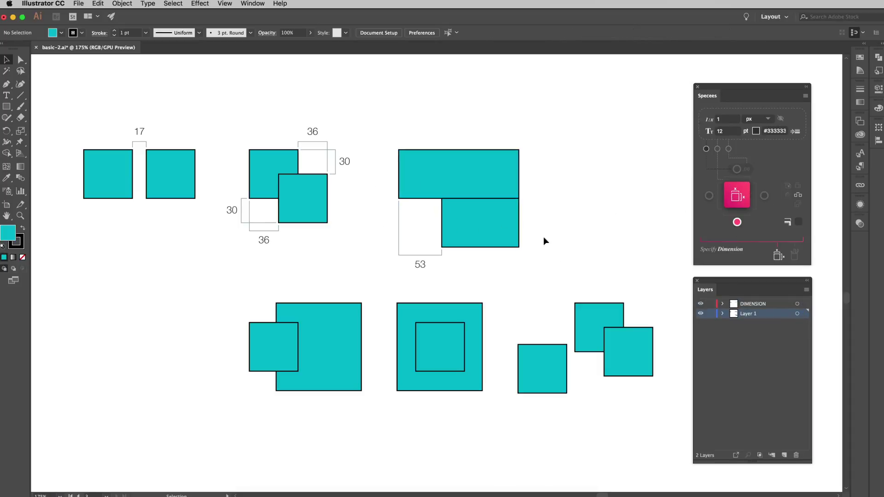
left_click_drag(221, 290, 374, 411)
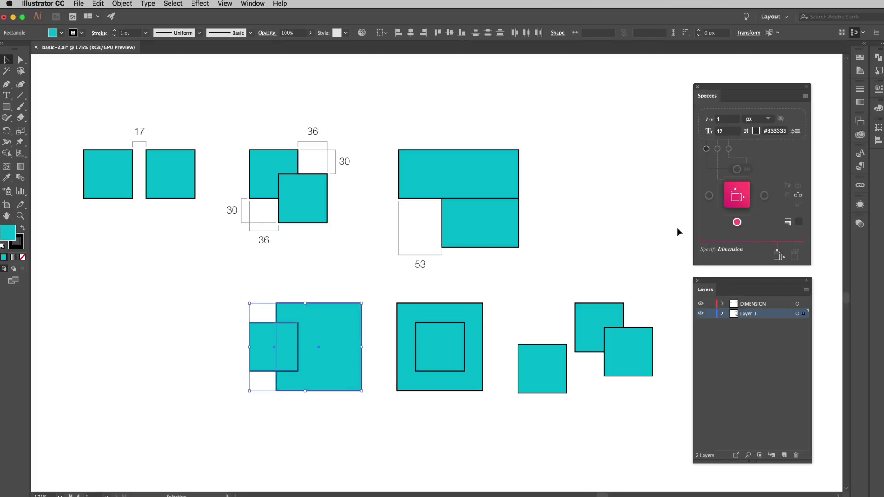
left_click(739, 201)
left_click(709, 197)
left_click(739, 202)
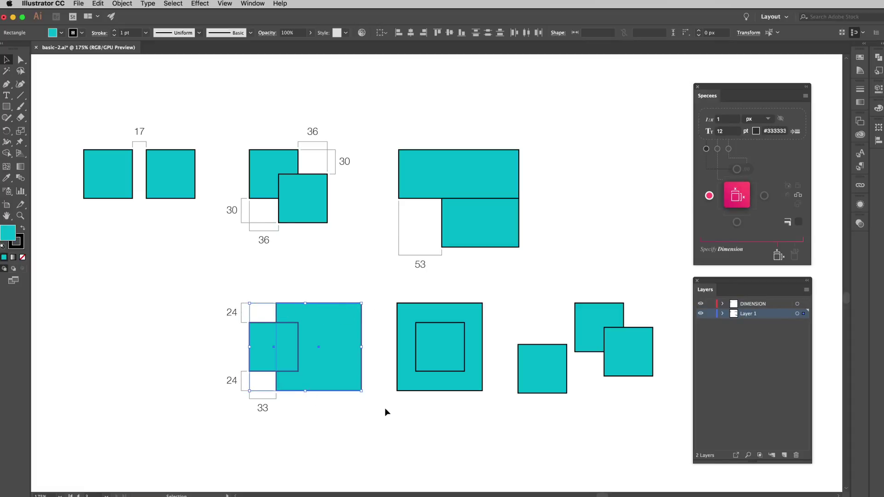
Step: Add inset dimensions along the top of the concentric squares
left_click_drag(385, 409, 477, 317)
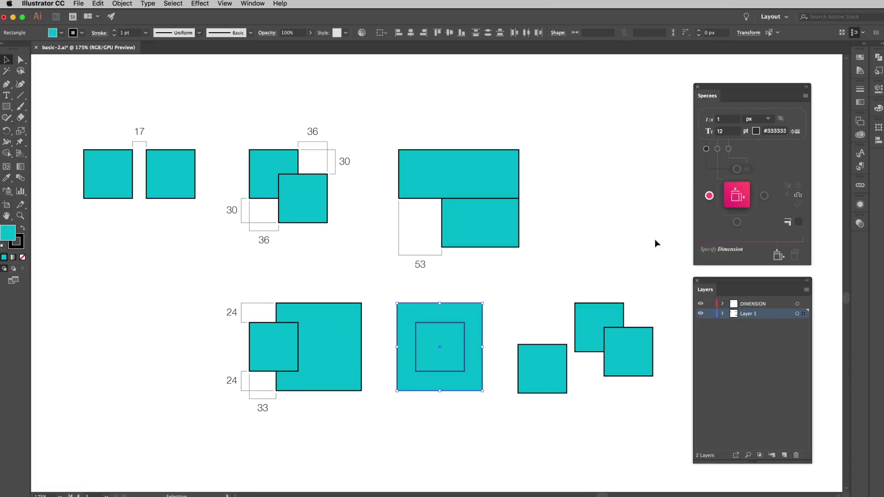
left_click(737, 169)
left_click(741, 198)
left_click(543, 277)
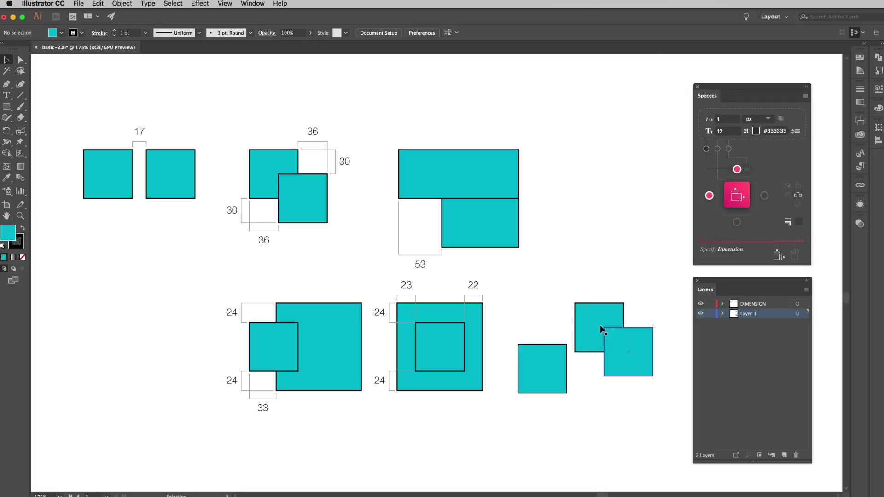
Step: Add 10 and 36 spacing dimensions above and below the three lower-right squares
left_click_drag(512, 294, 670, 413)
left_click(710, 195)
left_click(737, 194)
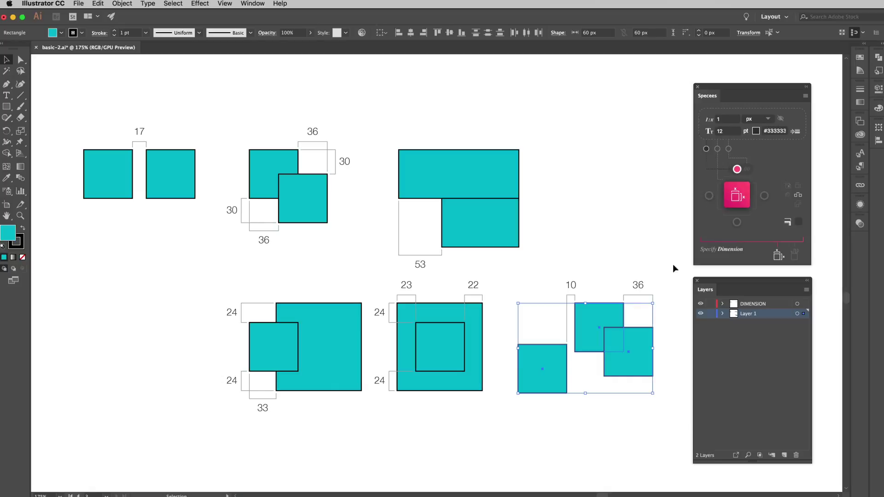
left_click(666, 281)
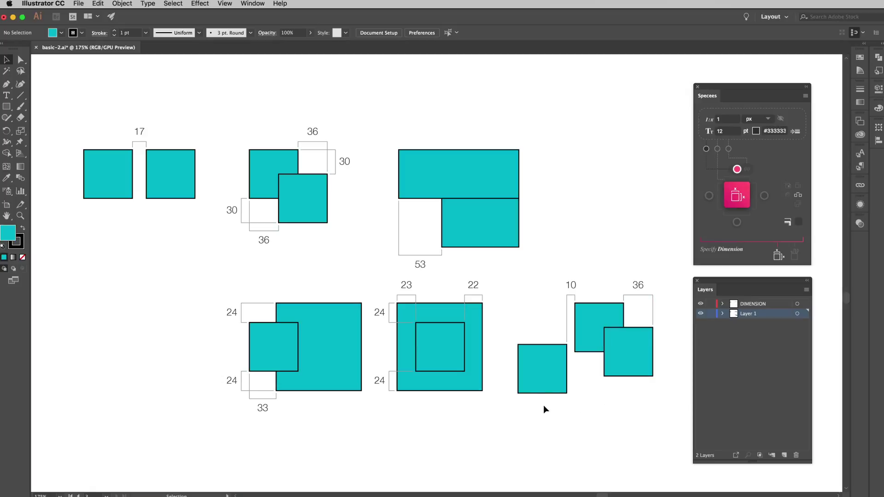
left_click_drag(544, 405, 637, 349)
left_click(737, 223)
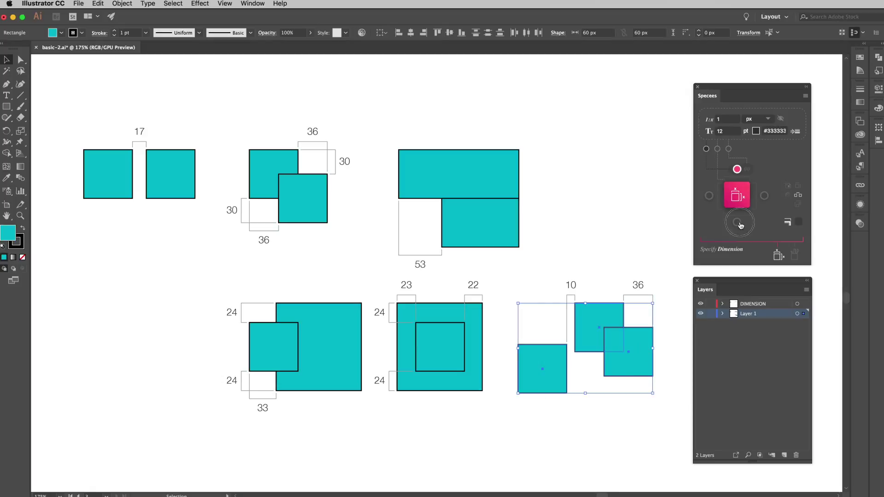
left_click(737, 195)
left_click(658, 412)
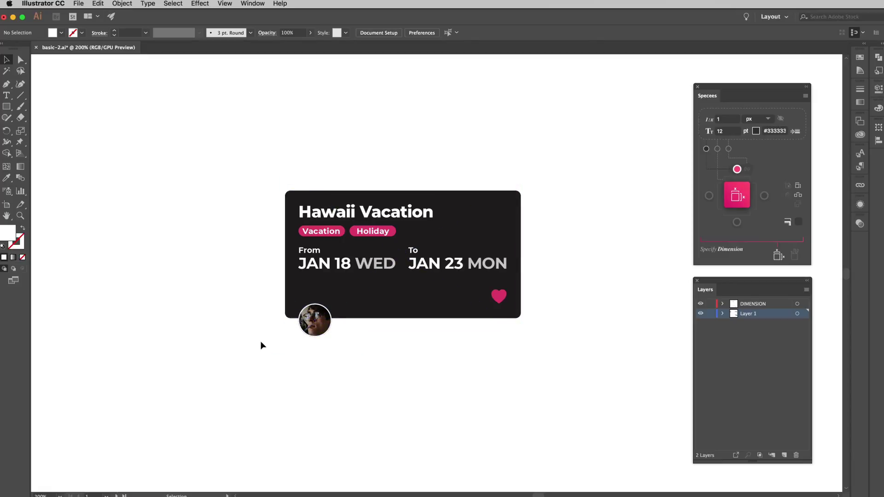
left_click_drag(260, 345, 563, 162)
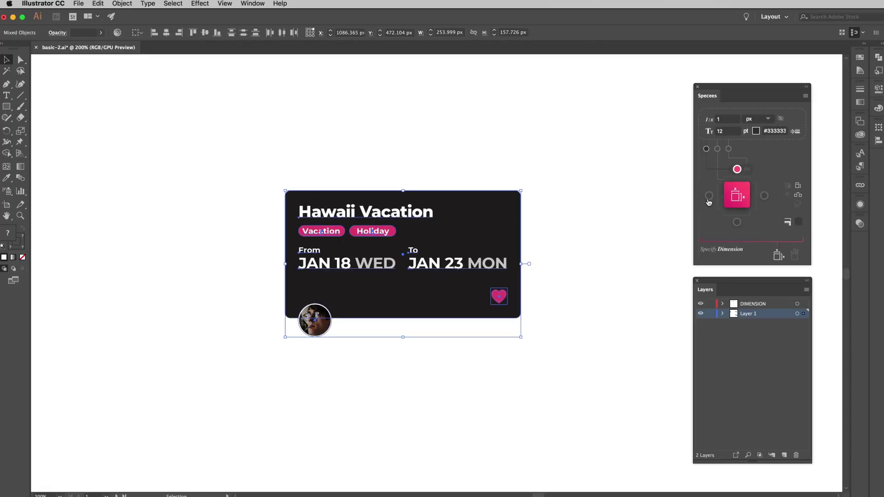
left_click(709, 198)
left_click(736, 196)
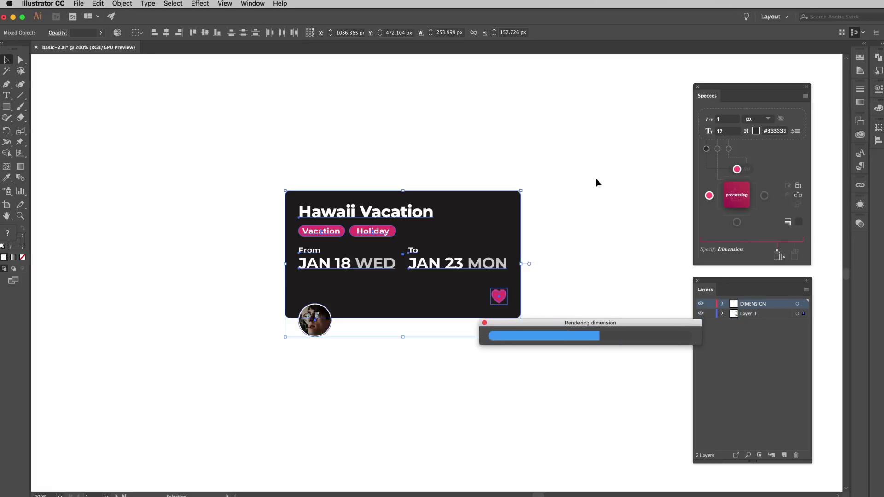
left_click_drag(584, 141, 593, 240)
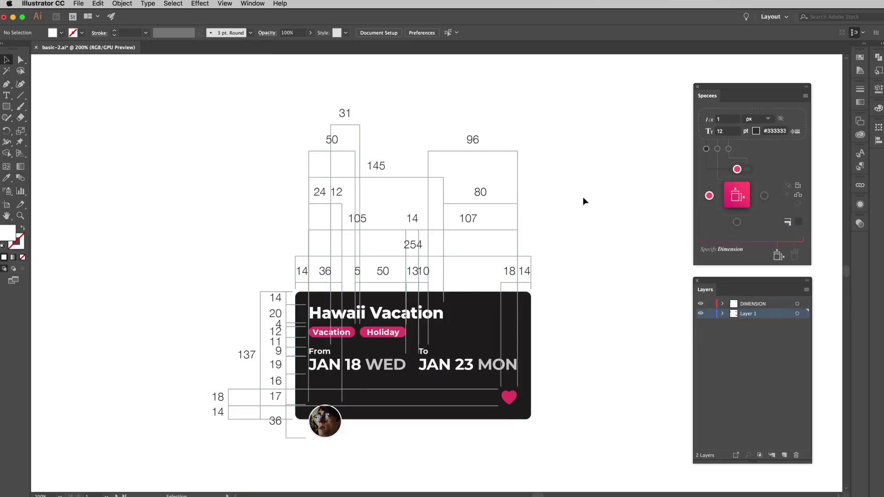
left_click_drag(582, 213, 587, 157)
key("super+z")
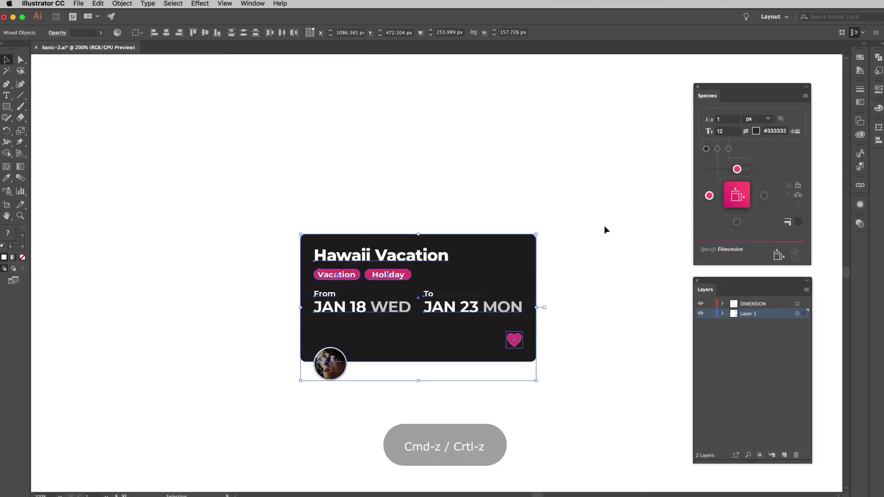
scroll(594, 208, "down", 3)
left_click(590, 205)
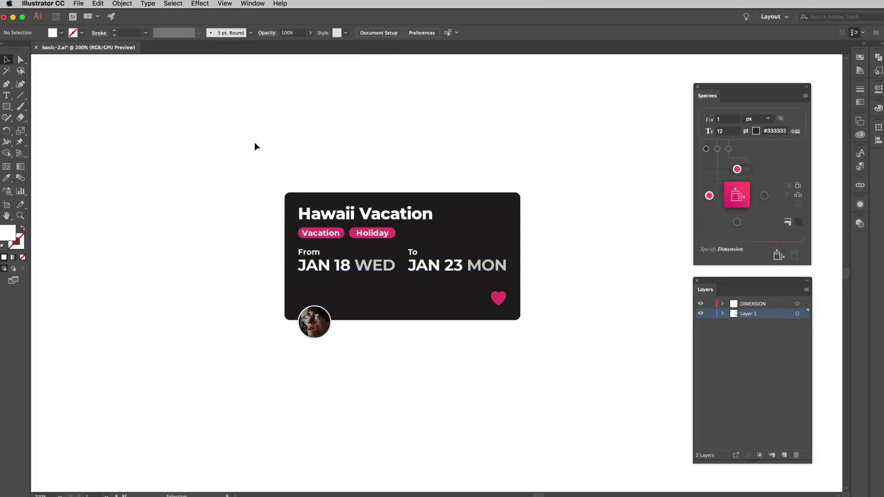
Step: Add dimension lines along the card's left and bottom sides
left_click_drag(254, 144, 322, 380)
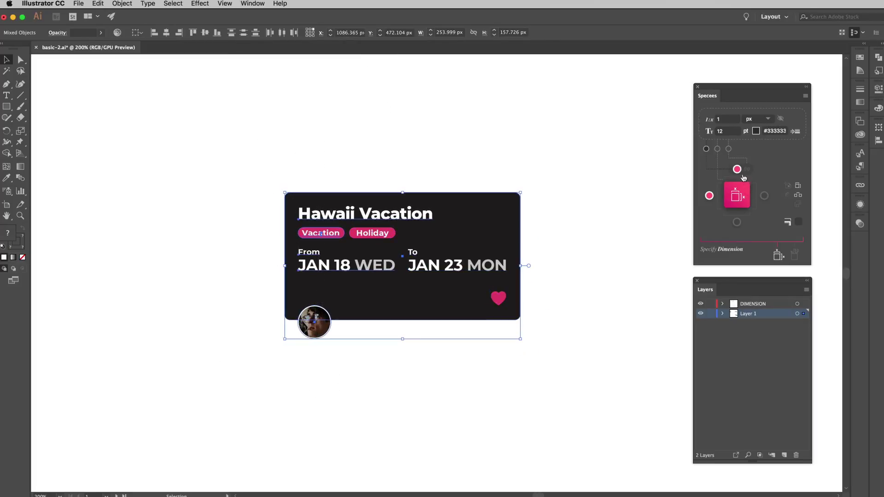
left_click(737, 196)
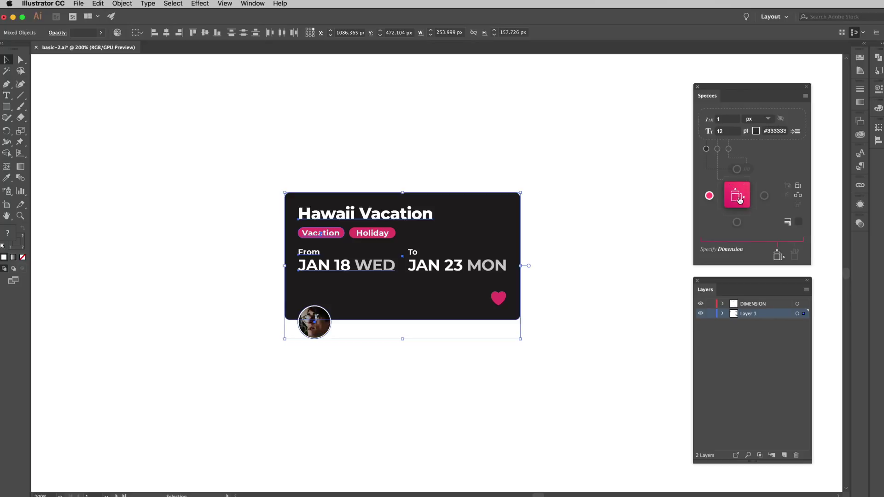
left_click(582, 205)
left_click_drag(324, 359, 496, 299)
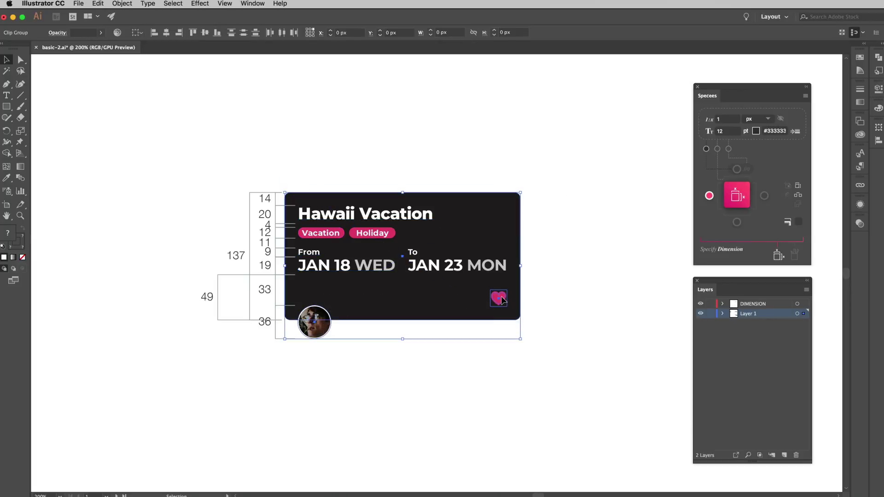
left_click(736, 222)
left_click(710, 196)
left_click(737, 194)
left_click(593, 240)
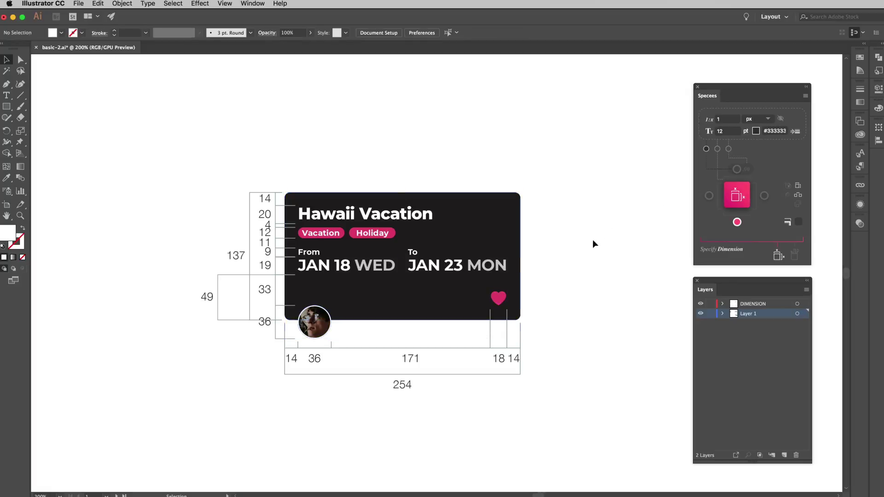
Step: Dimension the right side across the heart icon, JAN 23 MON date and dark card
left_click(498, 299)
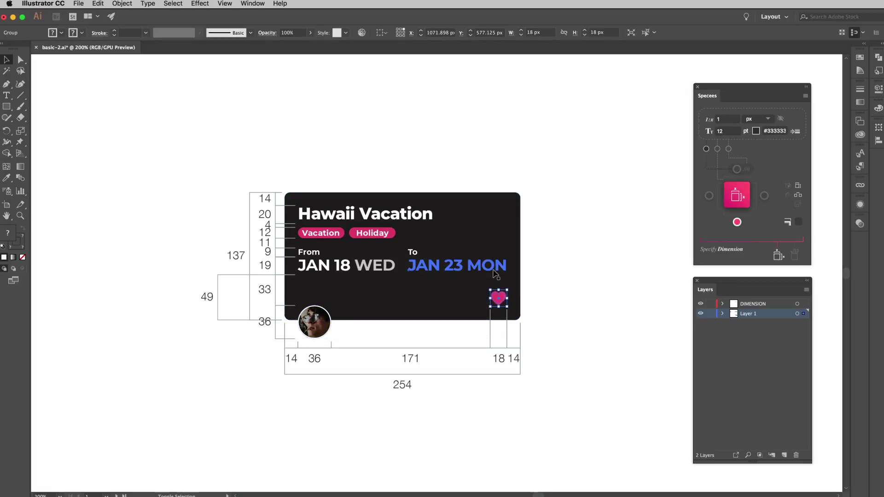
left_click(479, 265, "shift")
left_click(504, 232, "shift")
left_click(765, 196)
left_click(737, 222)
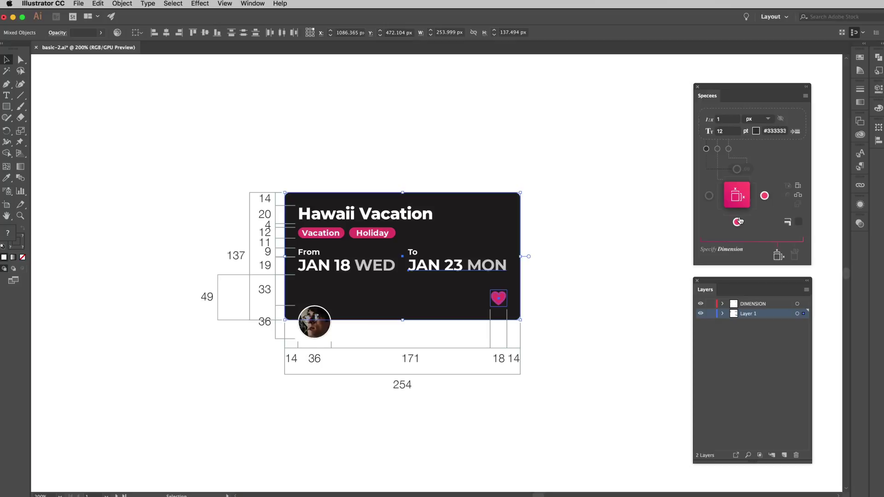
left_click(738, 199)
left_click(597, 236)
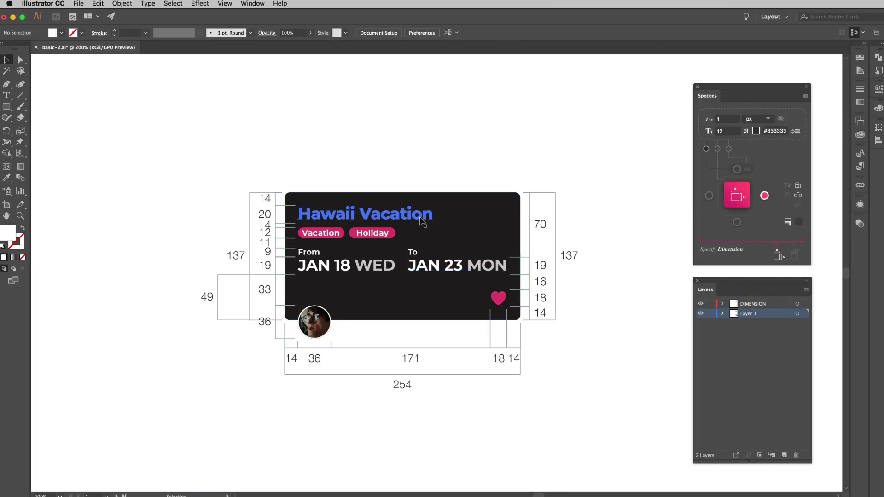
Step: Dimension the top side across the Vacation and Holiday pills and the card
left_click(387, 239)
left_click(335, 237, "shift")
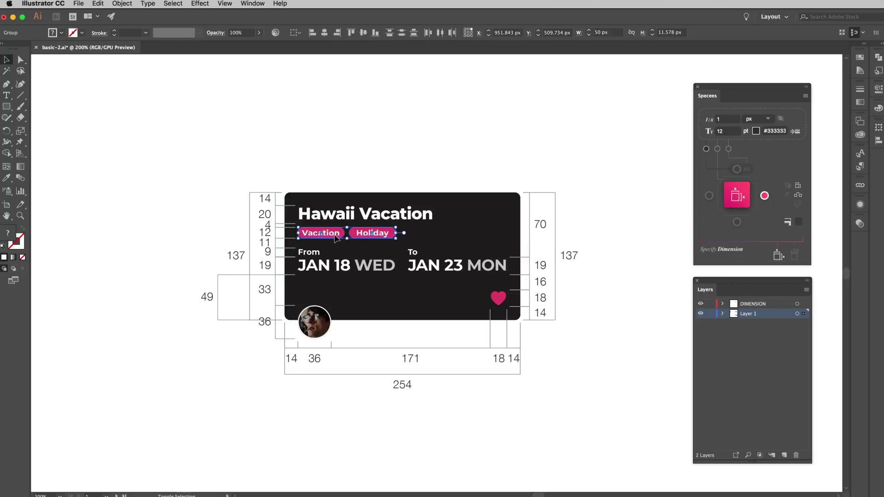
left_click(484, 231, "shift")
left_click(765, 196)
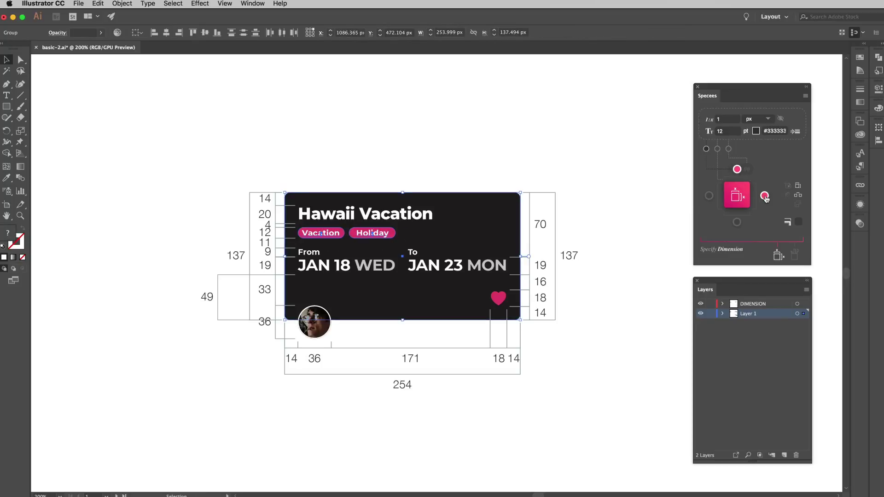
left_click(737, 196)
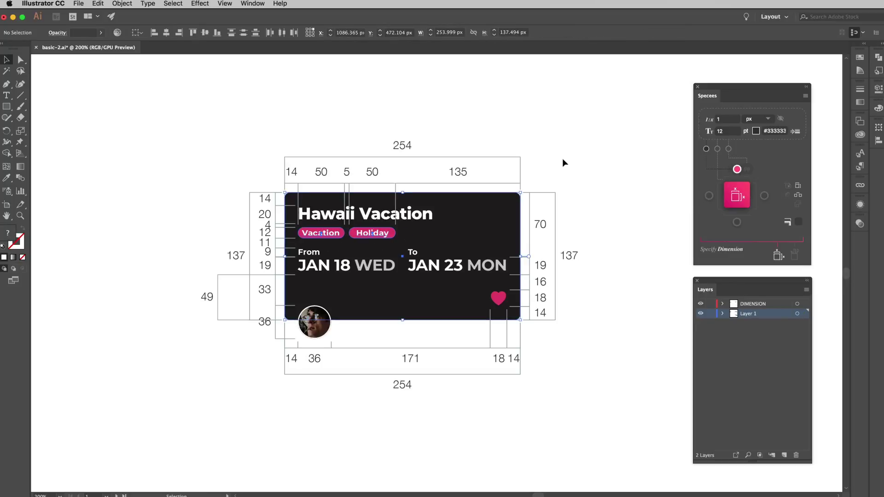
left_click(563, 158)
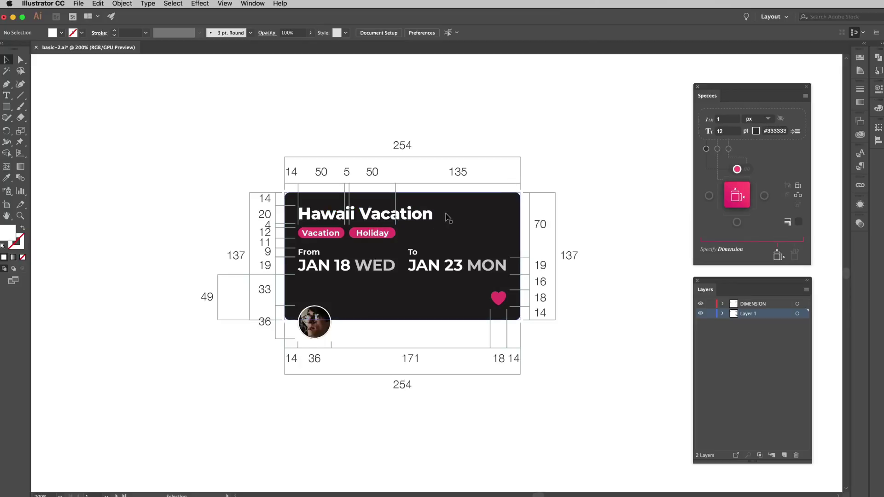
Step: Replace 'Vacation' in the card title with 'Tour' so it reads Hawaii Tour
left_click(423, 221)
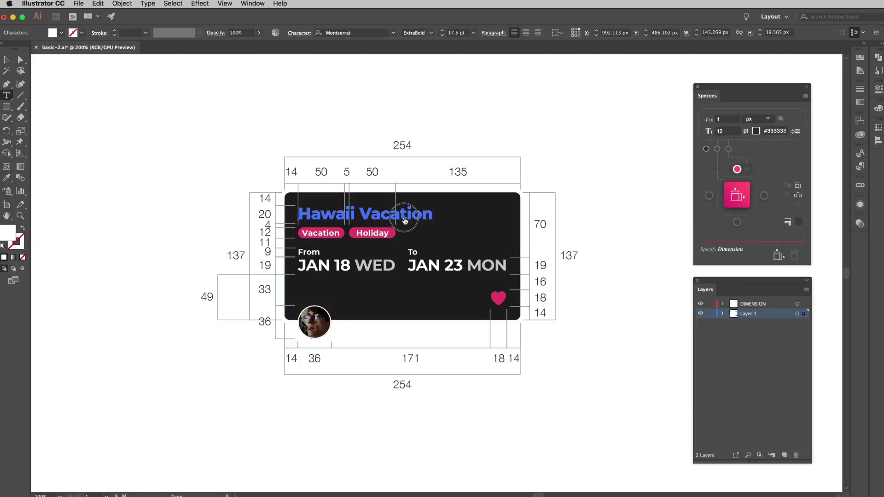
double_click(404, 217)
type("Tour")
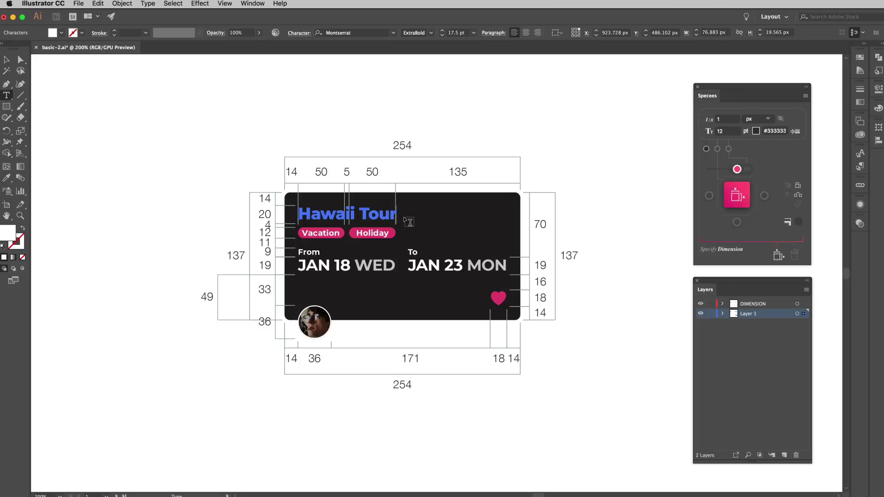
key("Escape")
left_click(568, 166)
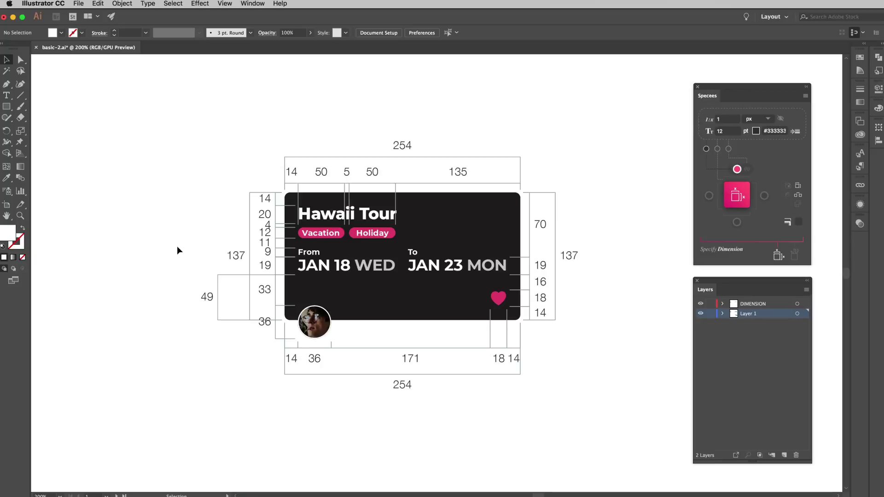
left_click(231, 264)
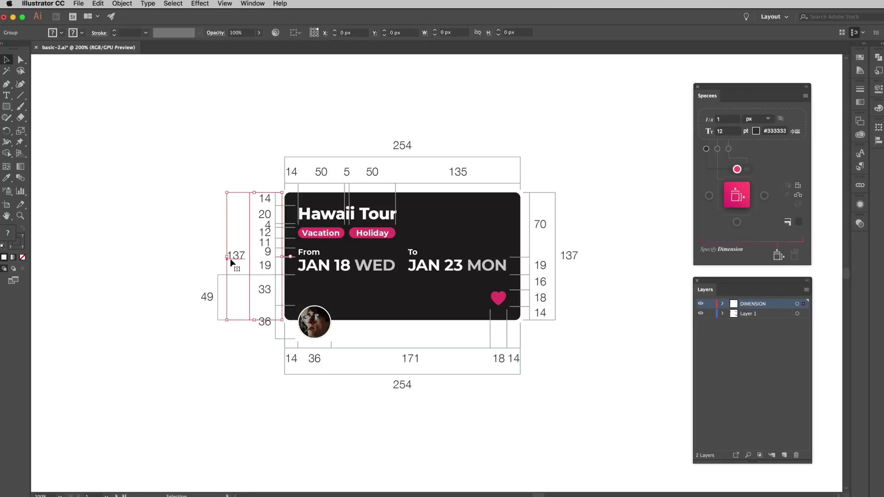
left_click(209, 298)
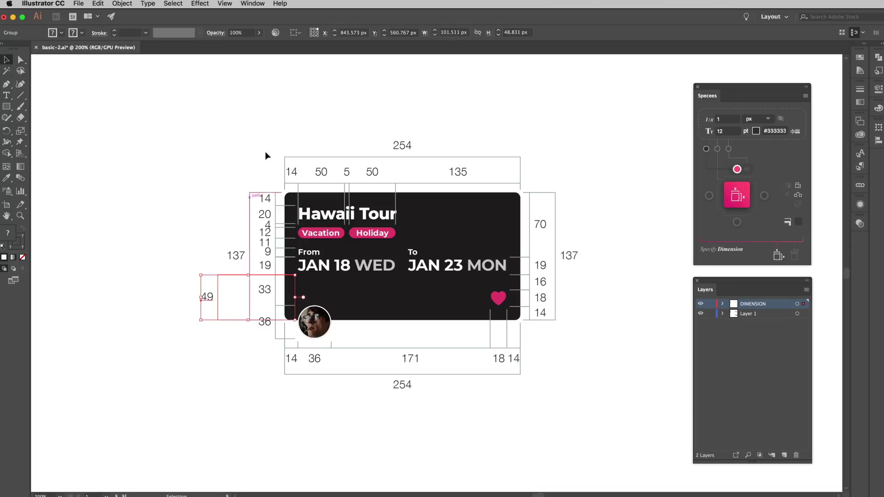
left_click(404, 145)
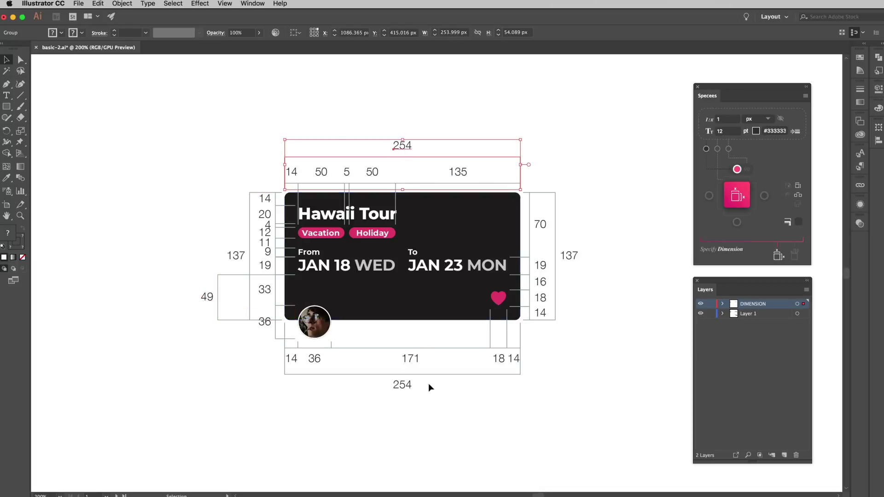
left_click(403, 385)
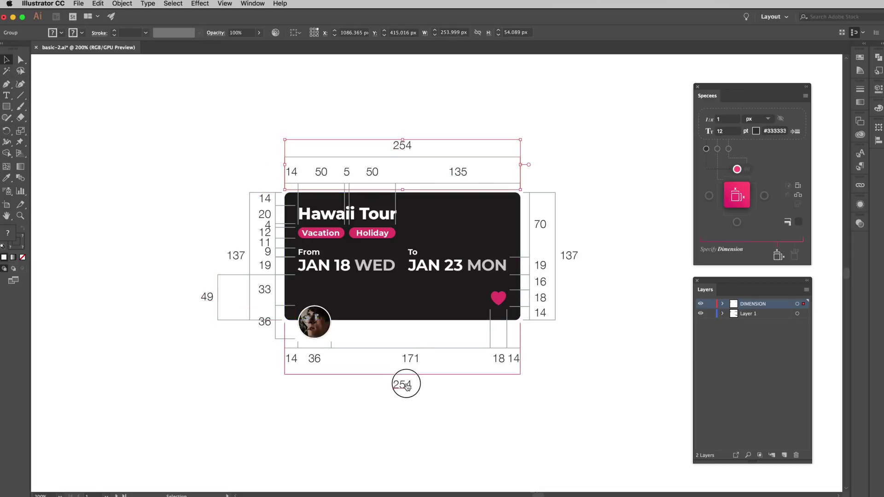
left_click(572, 258)
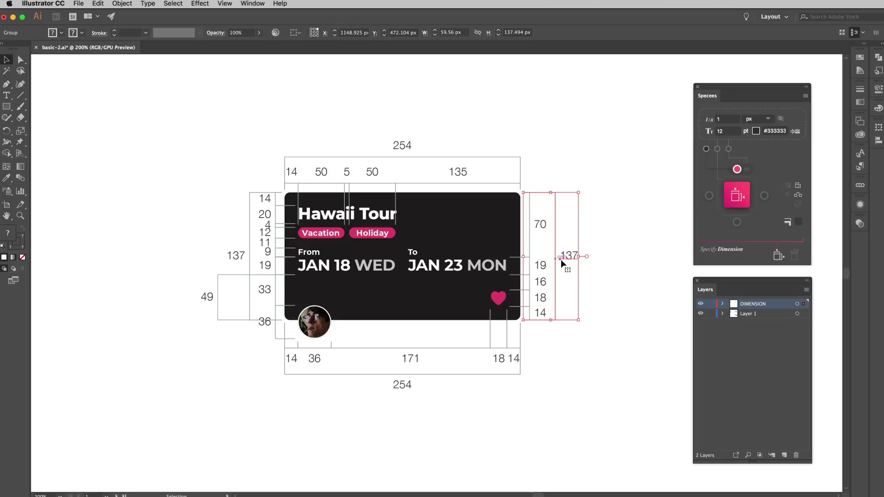
left_click(597, 278)
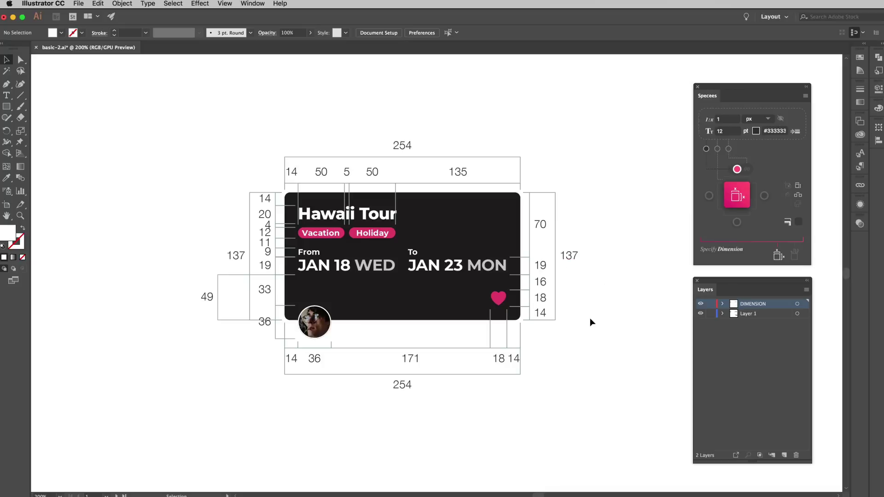
scroll(592, 321, "down", 1)
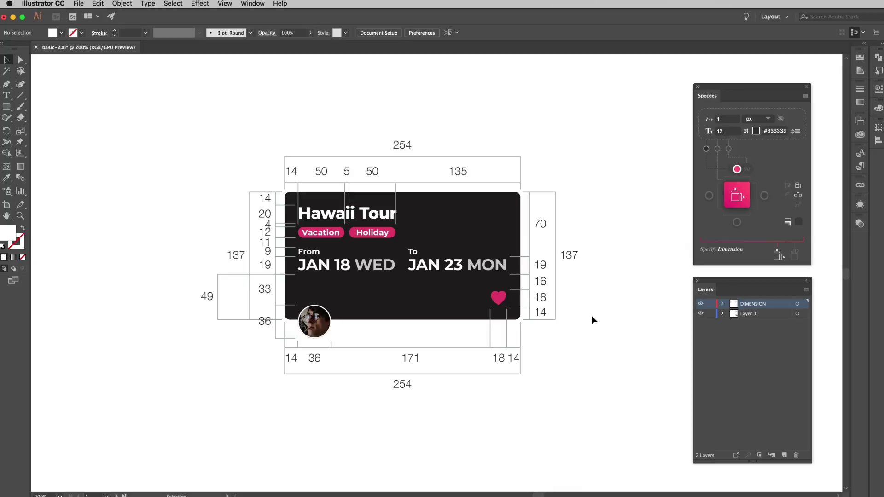